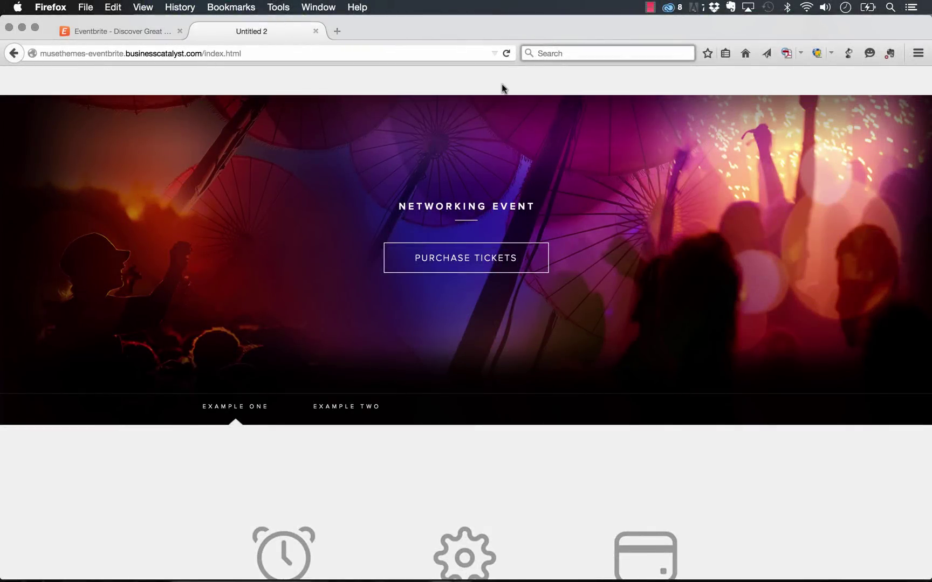
# Step: Scroll through the Networking Event demo page to preview the hero and feature icons
pyautogui.scroll(-2, 501, 87)
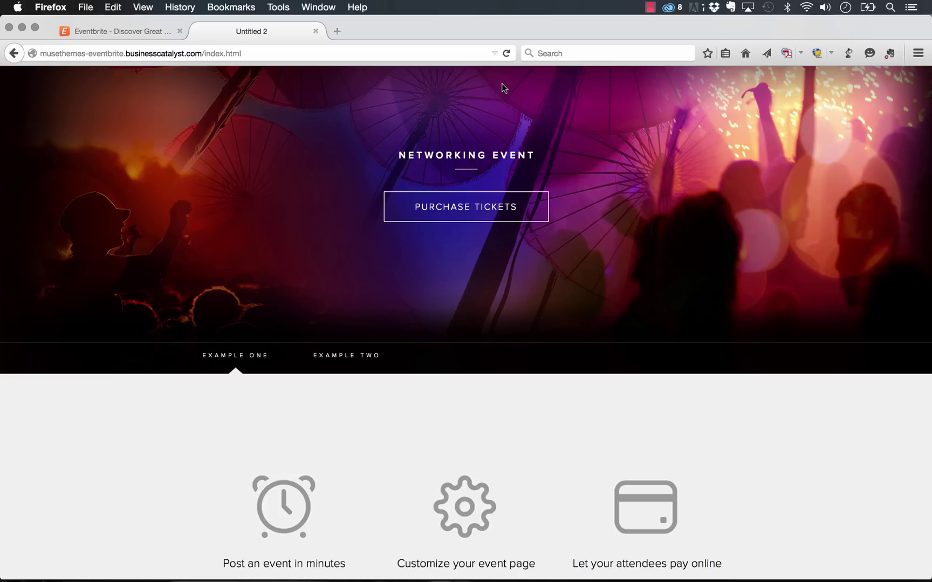
pyautogui.scroll(3, 502, 87)
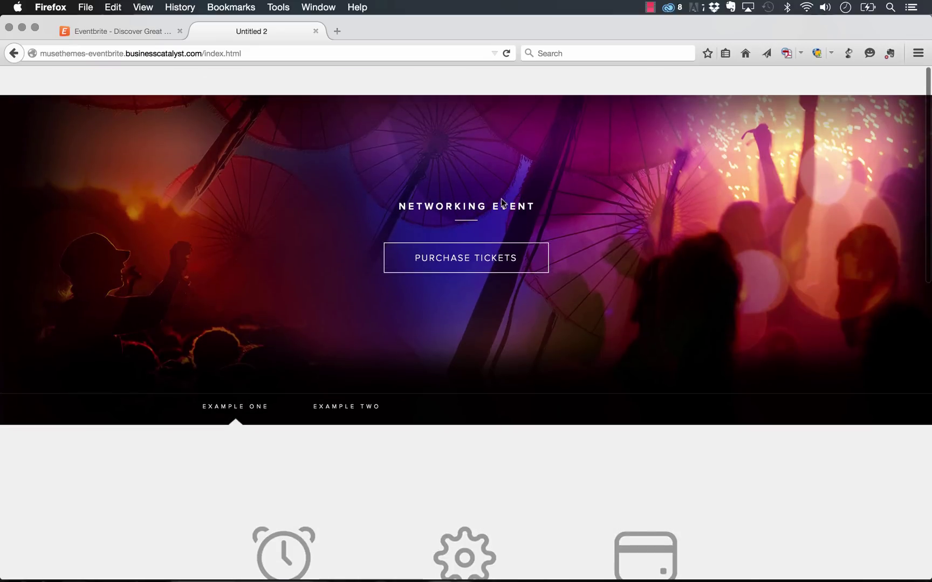
# Step: Open the ticket lightbox and choose 2 General Admission tickets
pyautogui.click(467, 264)
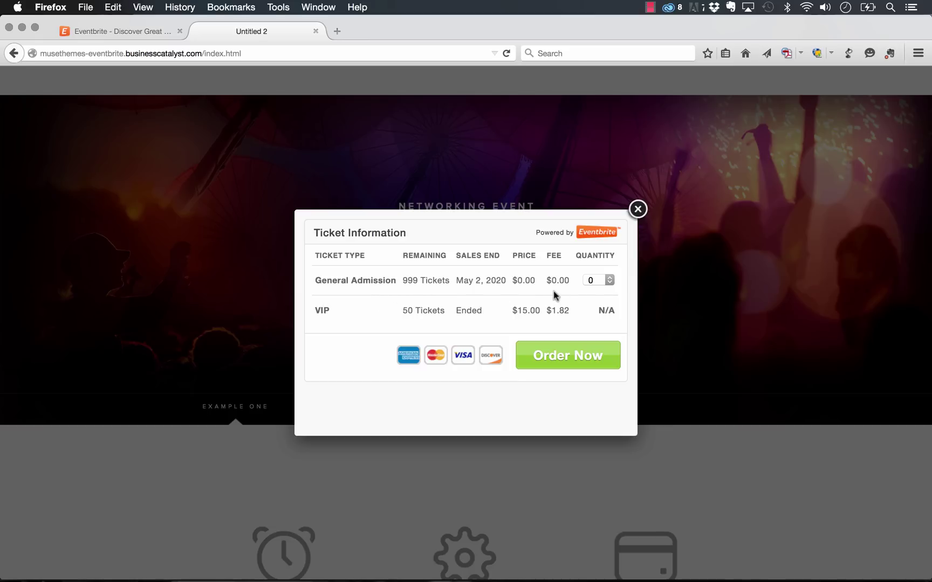
pyautogui.click(606, 281)
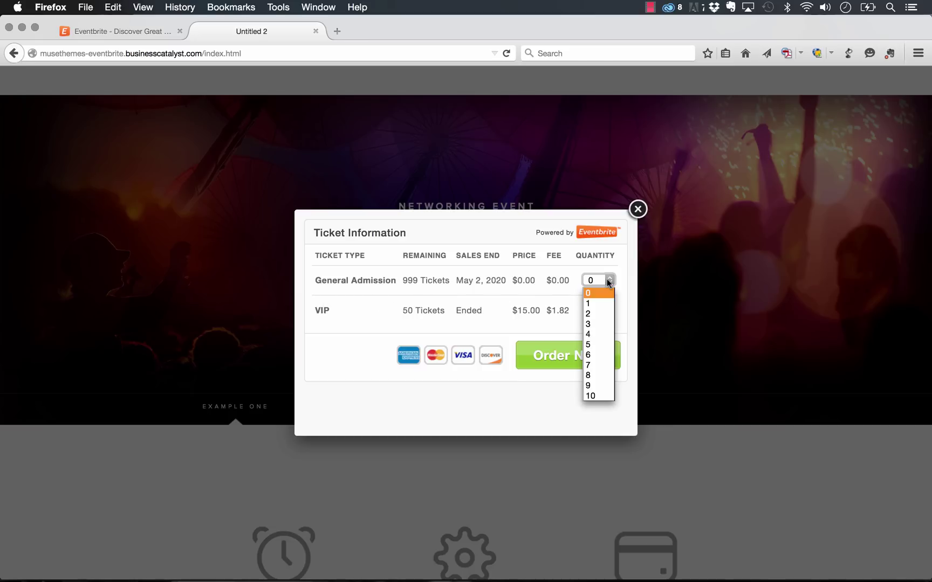
pyautogui.click(601, 314)
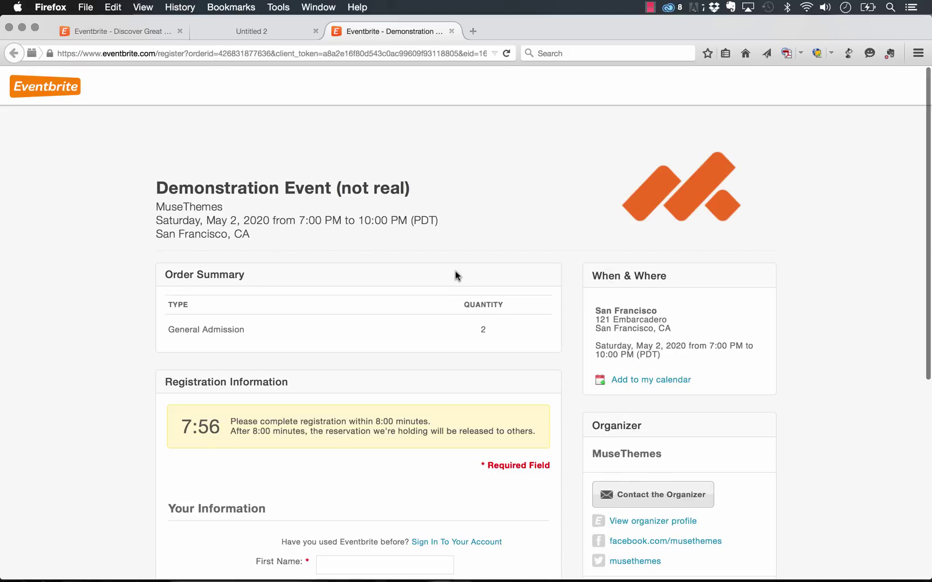
# Step: Review the registration page for the 2 tickets, then close it
pyautogui.scroll(-3, 455, 275)
pyautogui.scroll(-5, 364, 402)
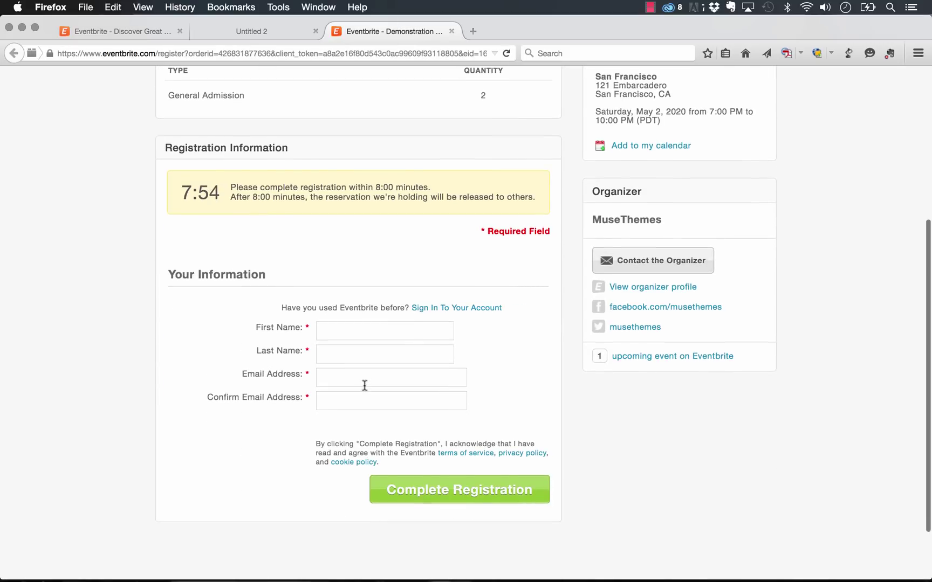
pyautogui.scroll(3, 364, 385)
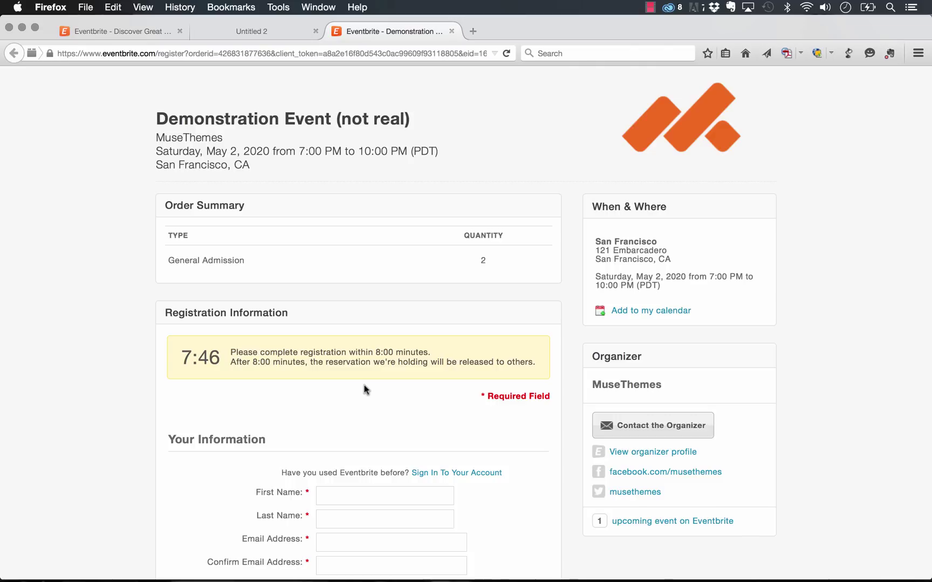
pyautogui.scroll(3, 365, 388)
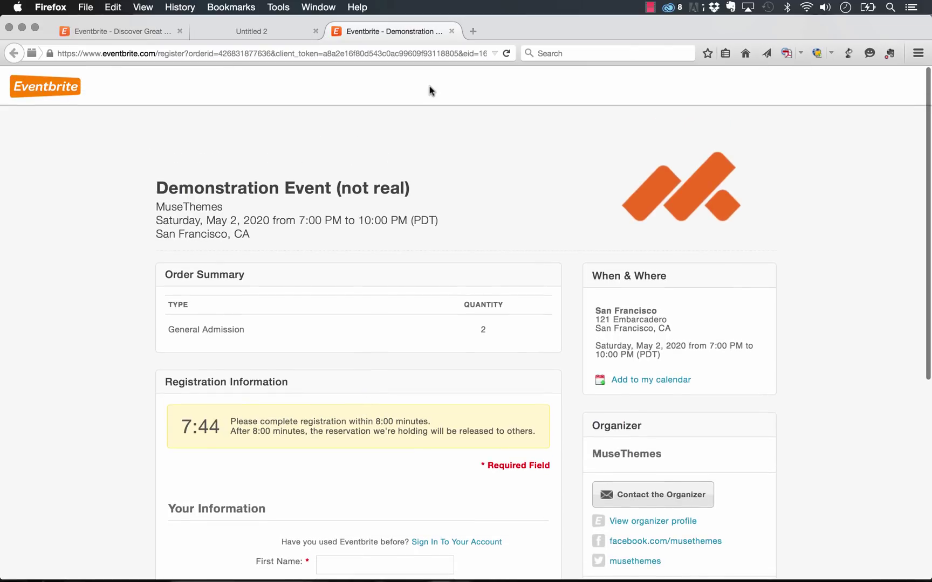
pyautogui.click(452, 30)
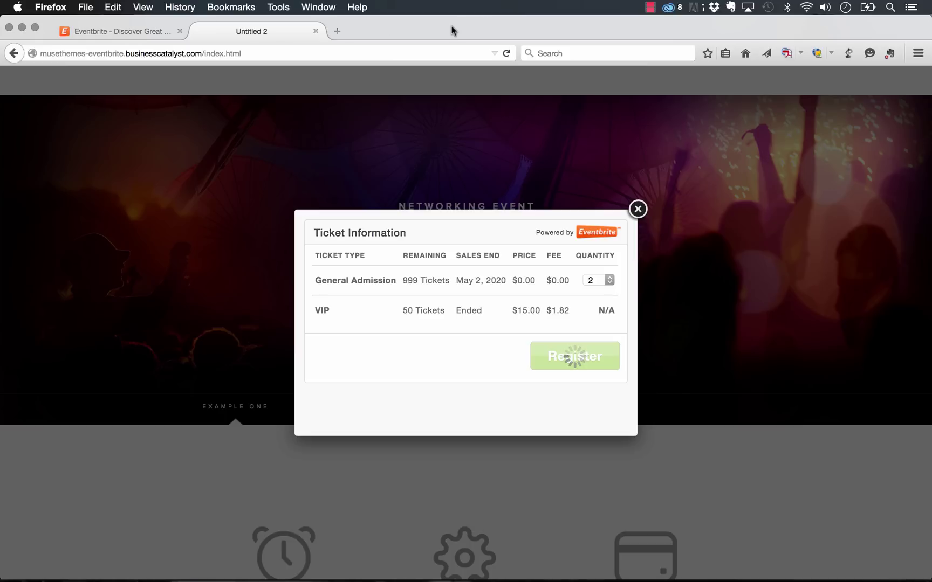
# Step: Close the lightbox, go to Example Two's Upcoming Shows page, and scroll through the shows
pyautogui.click(638, 209)
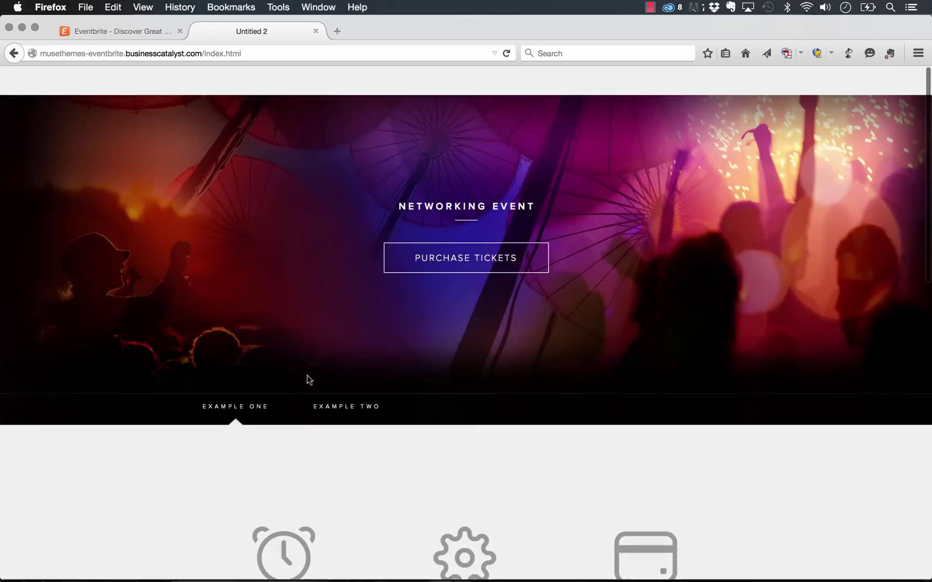
pyautogui.click(348, 408)
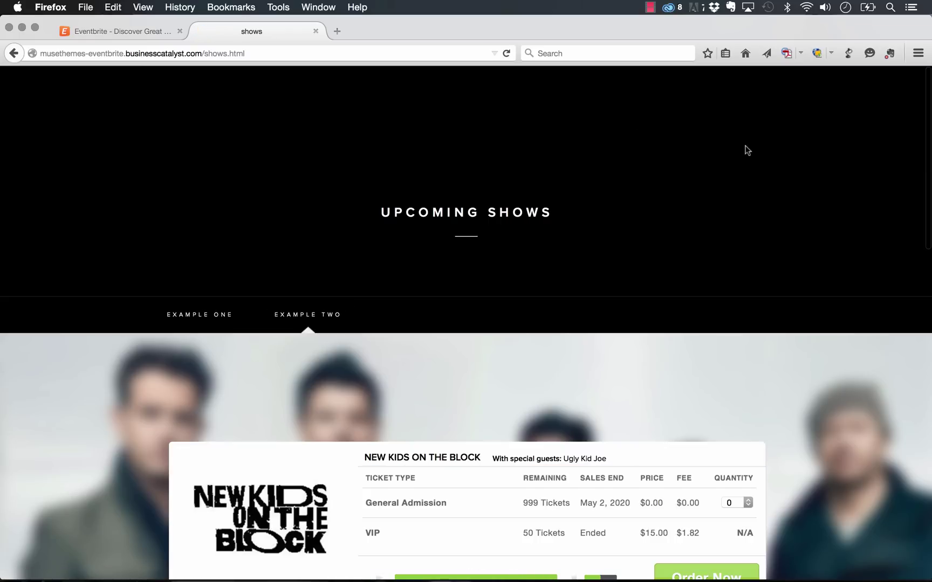
pyautogui.scroll(-4, 747, 150)
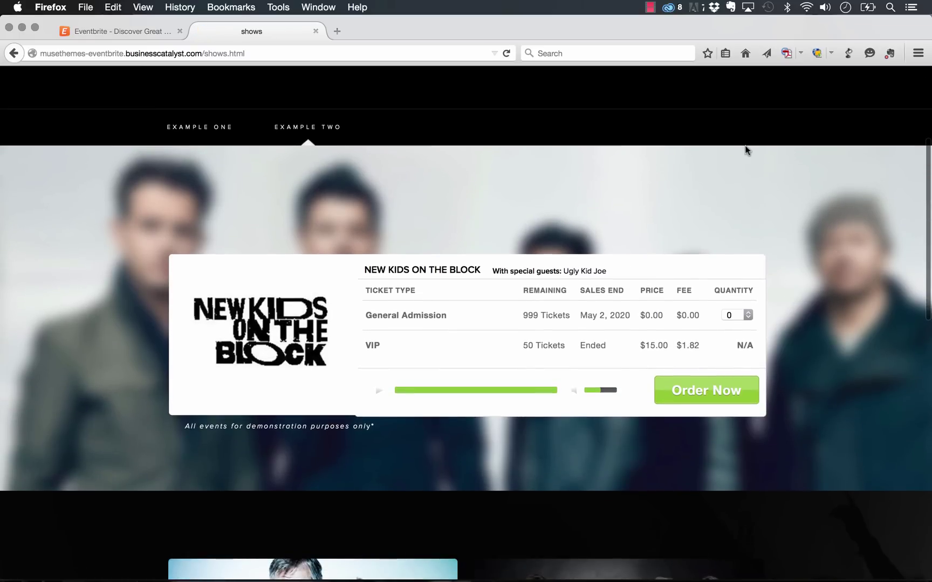
pyautogui.scroll(-10, 747, 150)
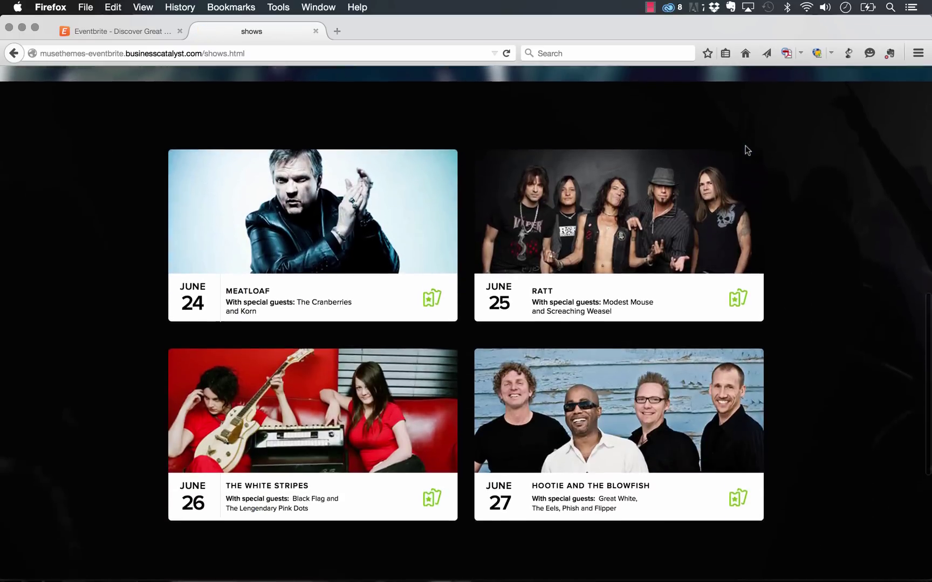
pyautogui.scroll(10, 747, 150)
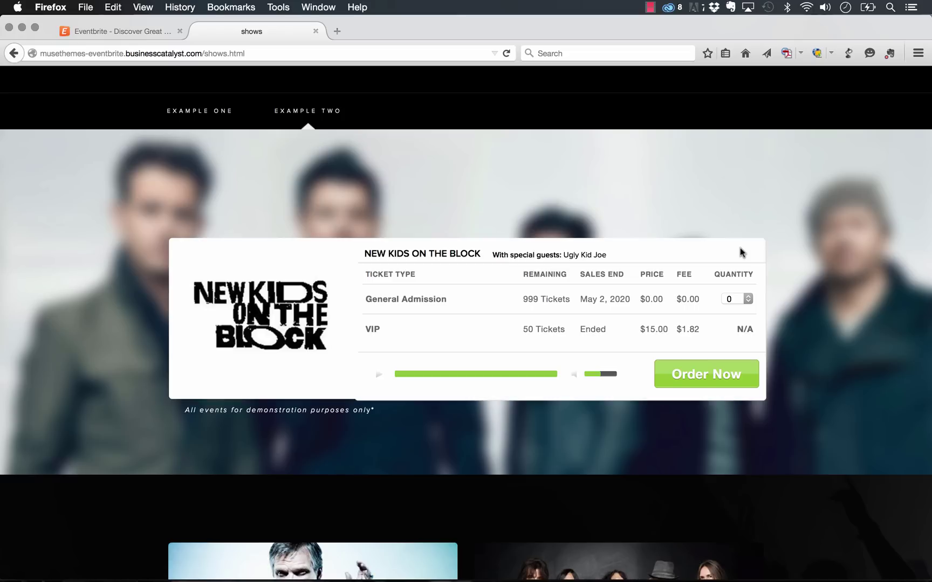
pyautogui.scroll(4, 692, 239)
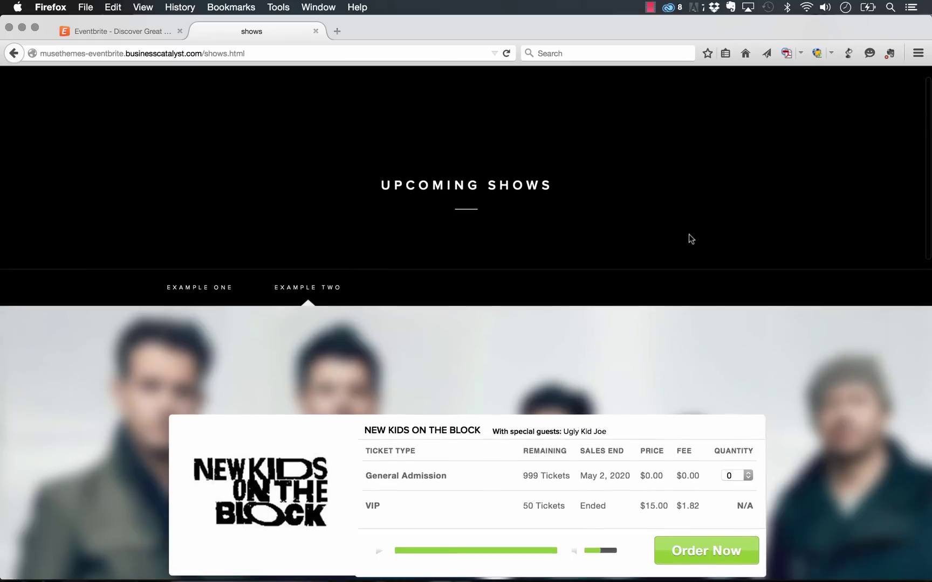
pyautogui.scroll(1, 692, 239)
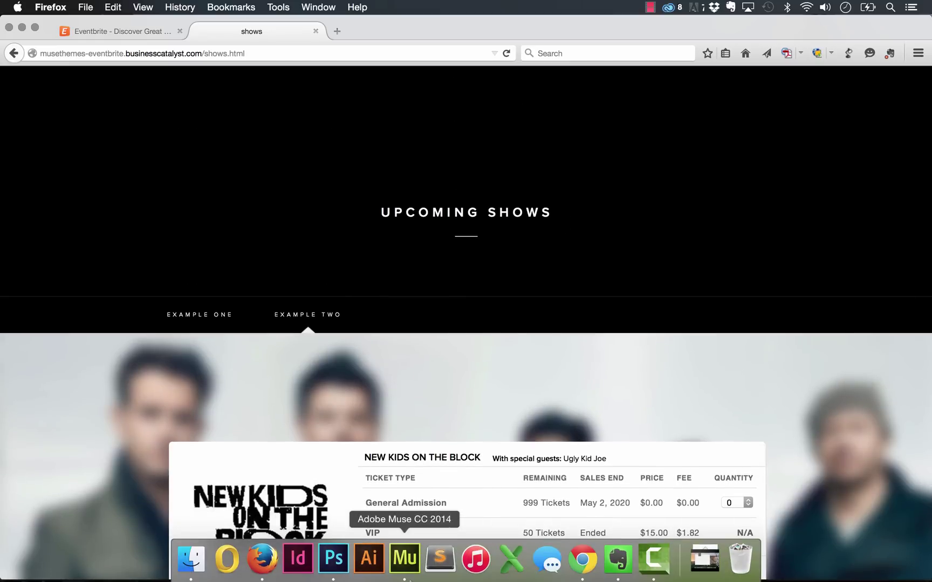
# Step: In Muse, drag the Eventbrite Ticketing library item onto the Home page's top left
pyautogui.click(402, 557)
pyautogui.click(895, 217)
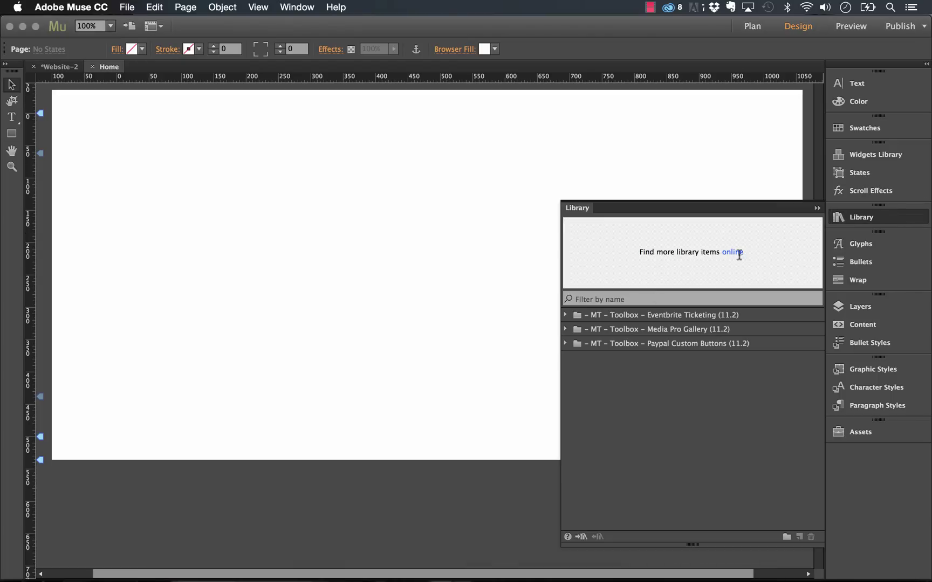
pyautogui.click(566, 314)
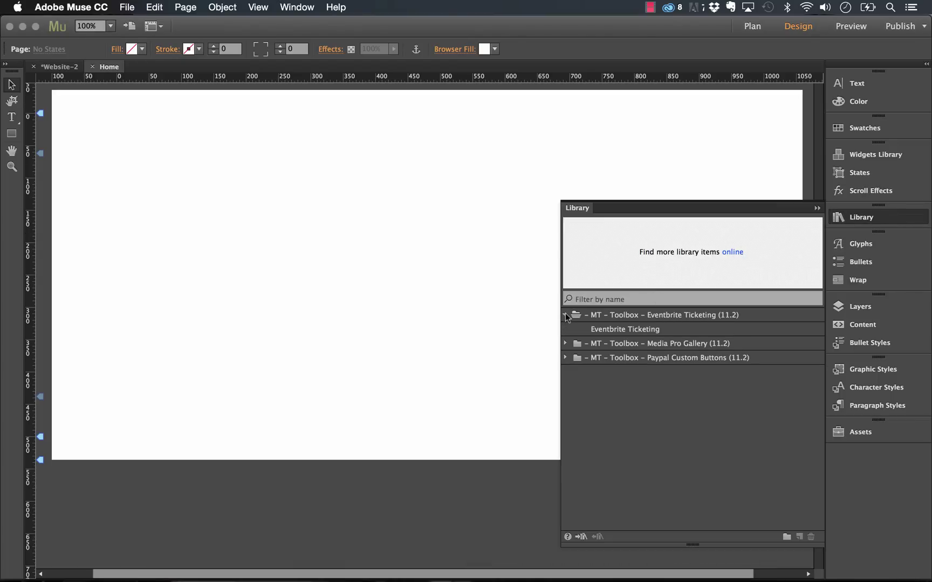
pyautogui.click(624, 330)
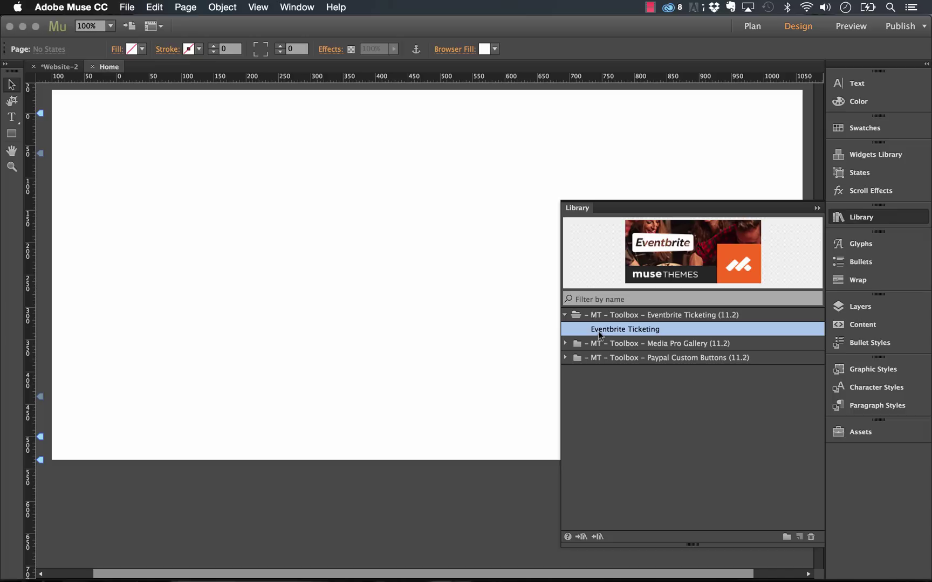
pyautogui.moveTo(610, 330); pyautogui.dragTo(114, 161)
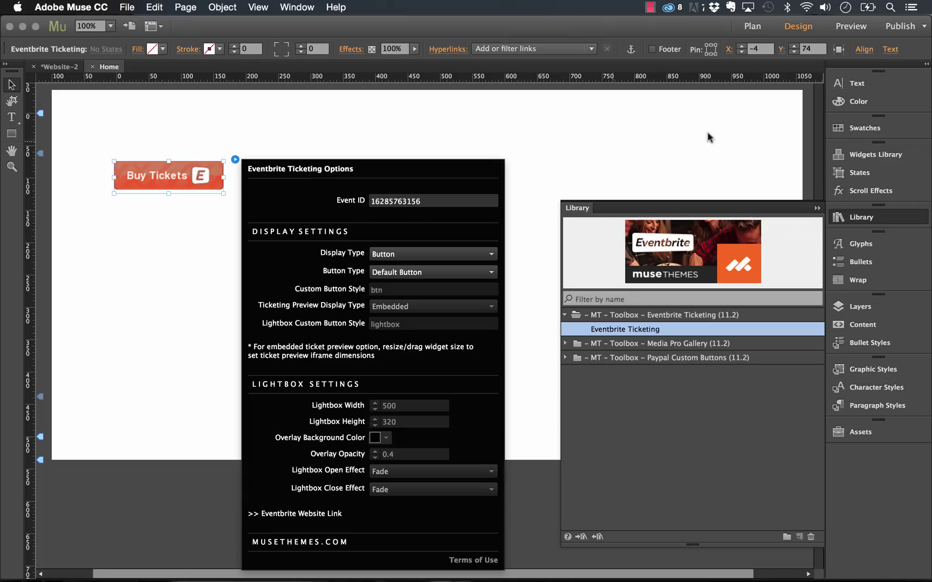
# Step: Close the widget settings and the library, then reopen the widget's options
pyautogui.click(816, 210)
pyautogui.click(817, 210)
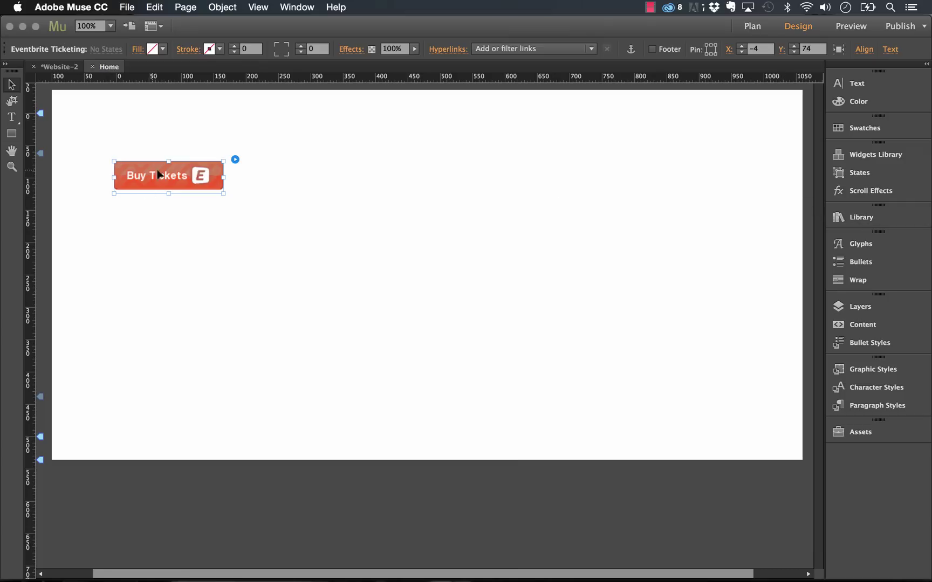
pyautogui.click(235, 161)
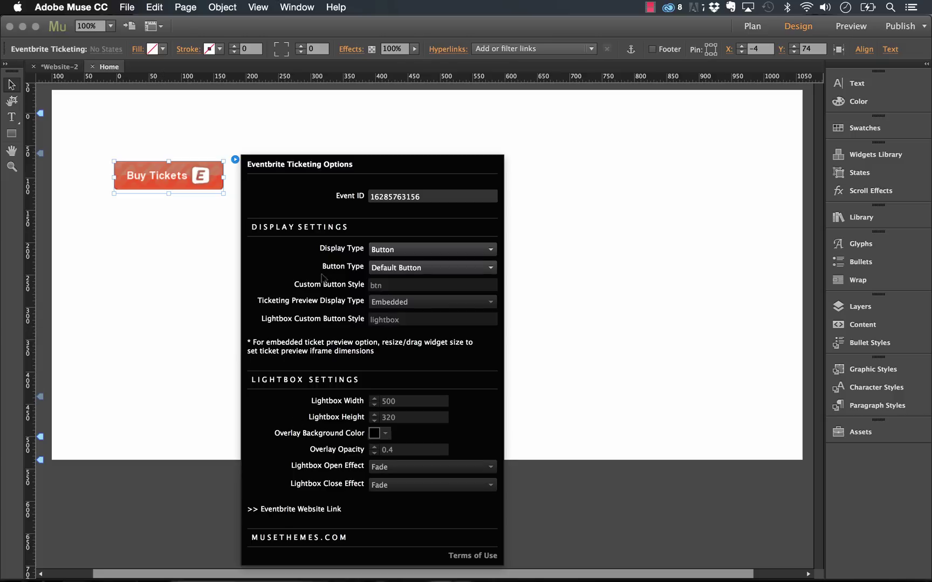
# Step: Go to Eventbrite in Firefox and start creating a new event
pyautogui.click(262, 565)
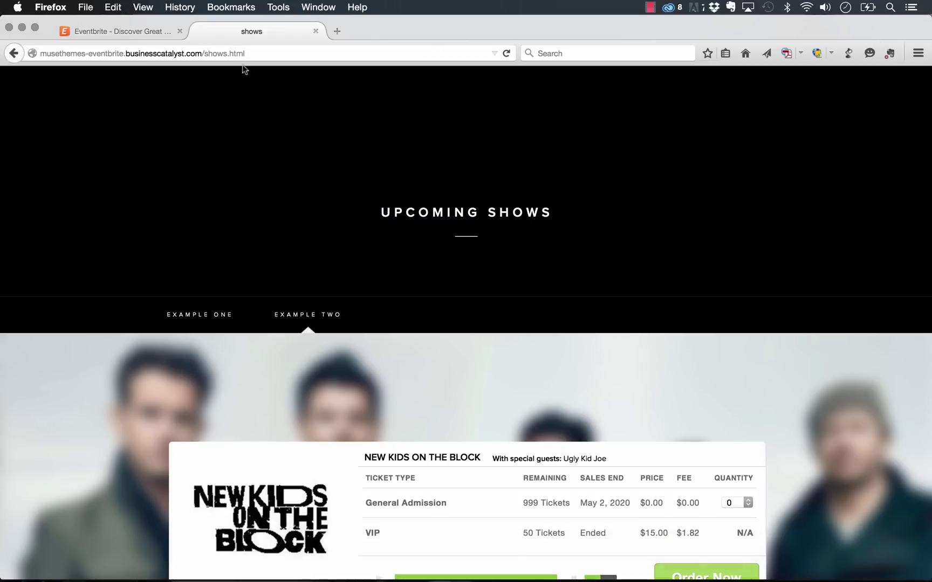
pyautogui.click(136, 30)
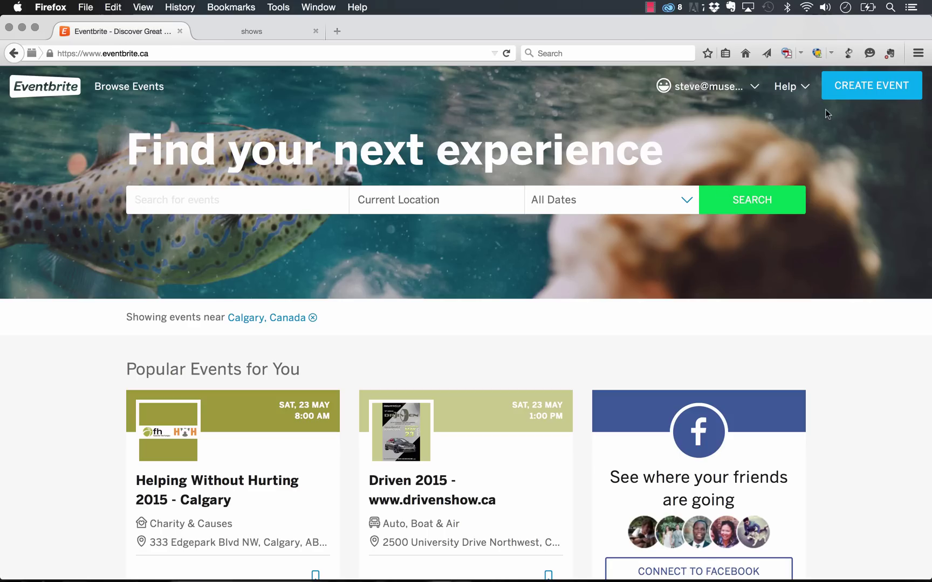
pyautogui.click(865, 89)
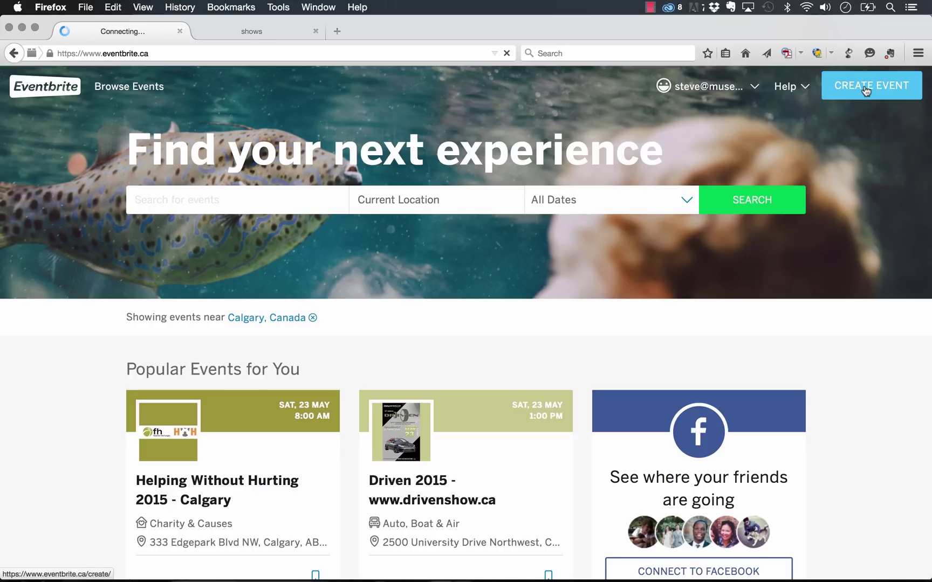
pyautogui.scroll(-2, 332, 188)
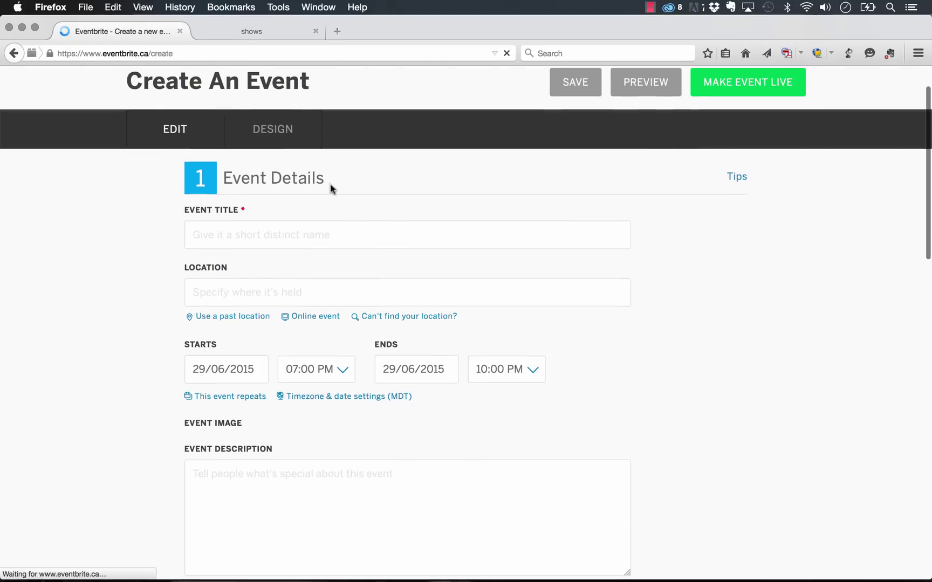
# Step: Title the event 'Demo Event' and set its location to San Francisco
pyautogui.click(255, 233)
pyautogui.write('D')
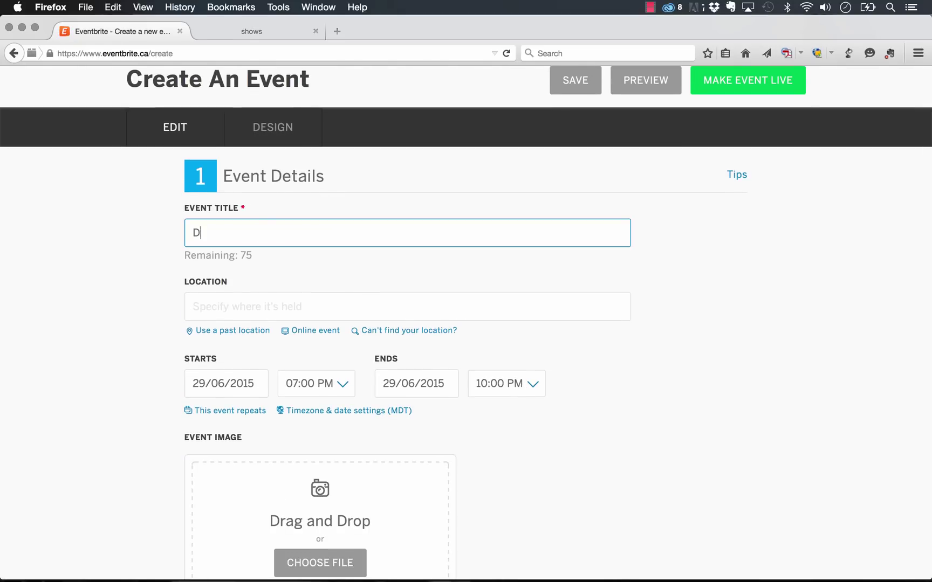
pyautogui.write('emo Ev')
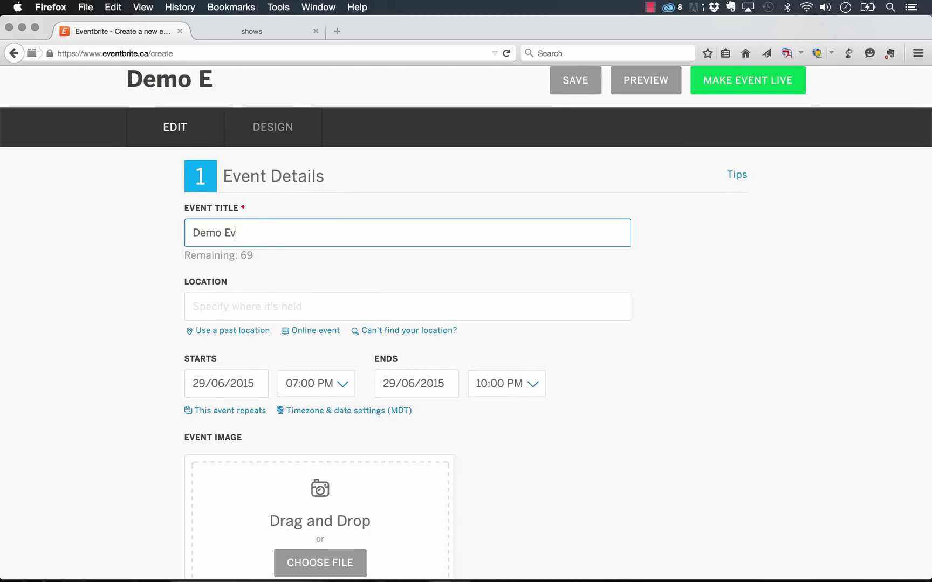
pyautogui.write('ent')
pyautogui.press('Tab')
pyautogui.write('san r')
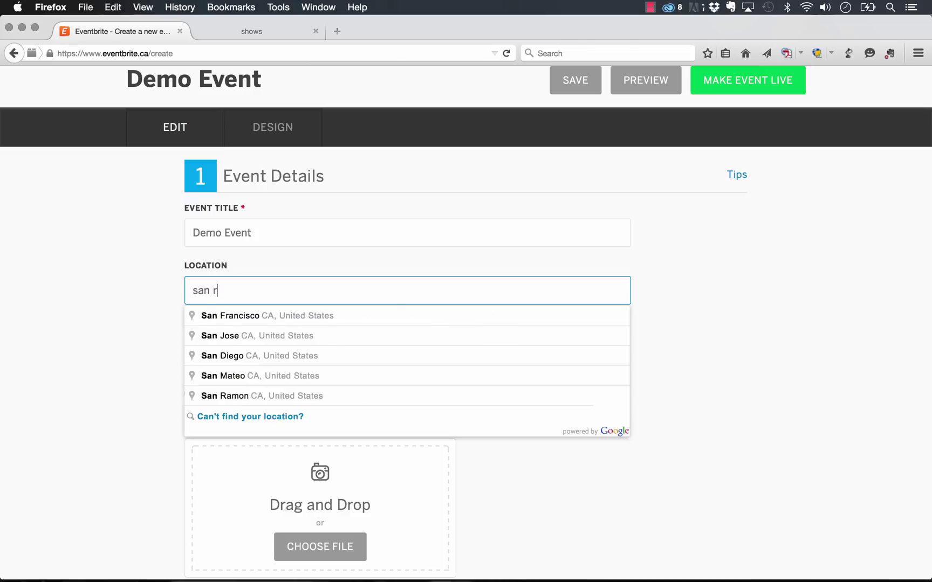
pyautogui.write('rran')
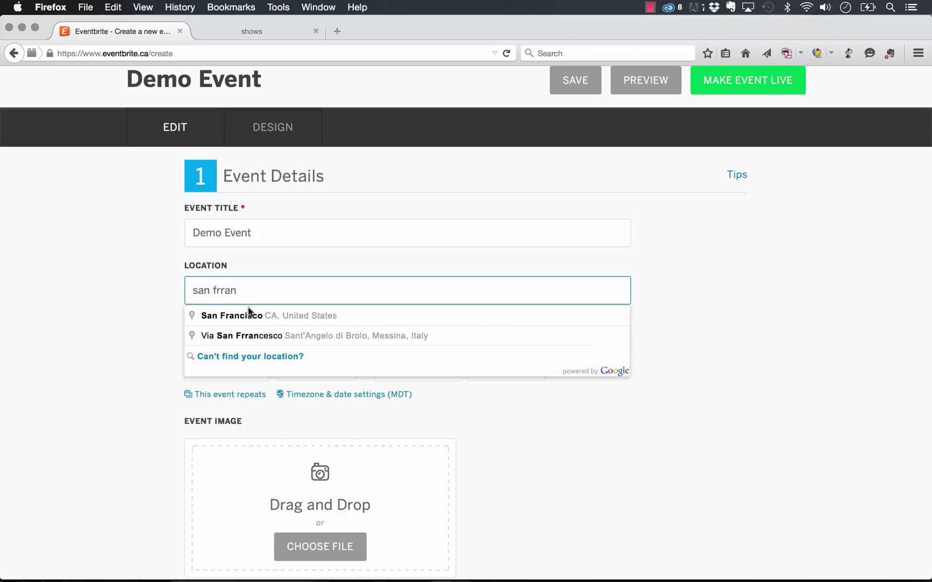
pyautogui.click(248, 311)
# Step: Enter the event description 'Demo event for MuseThemes'
pyautogui.scroll(-3, 261, 306)
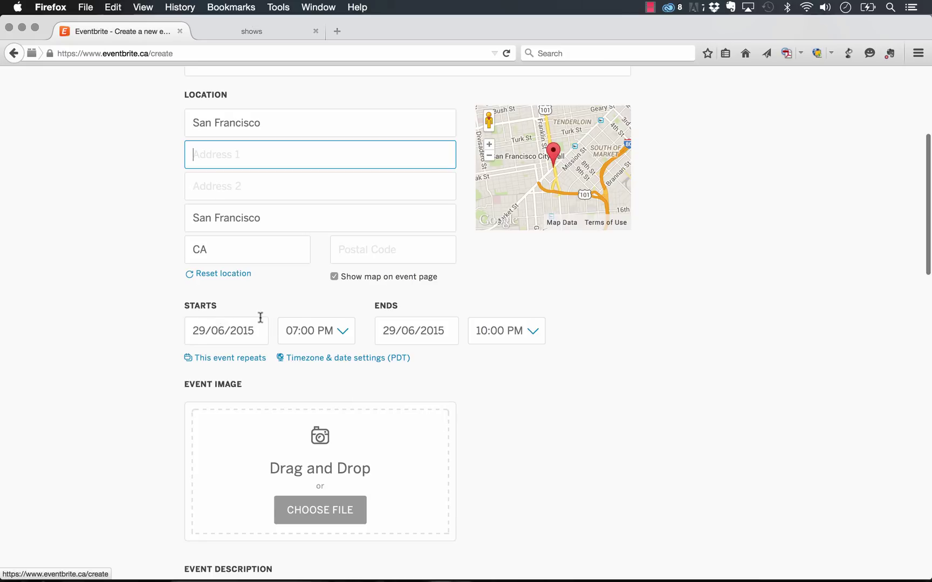
pyautogui.scroll(-2, 374, 331)
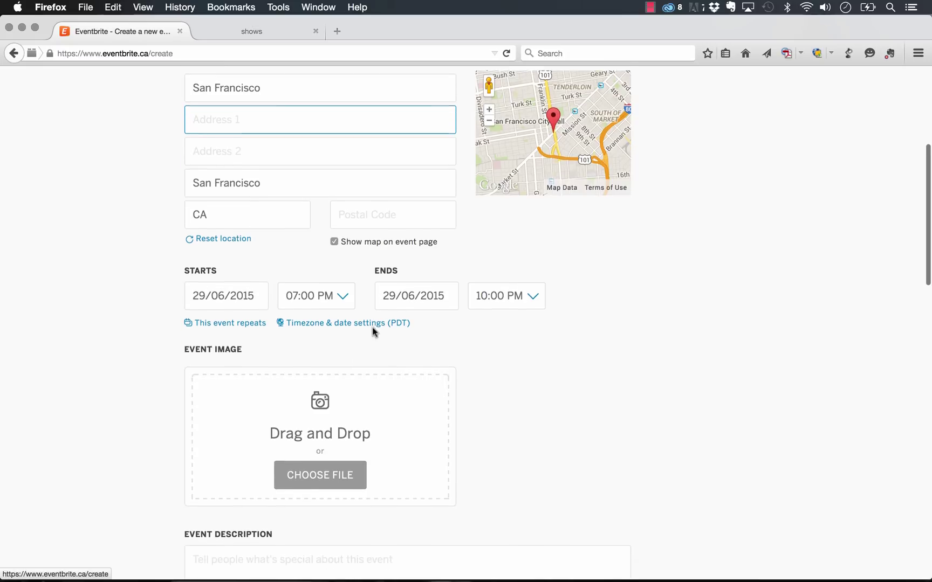
pyautogui.scroll(-4, 318, 340)
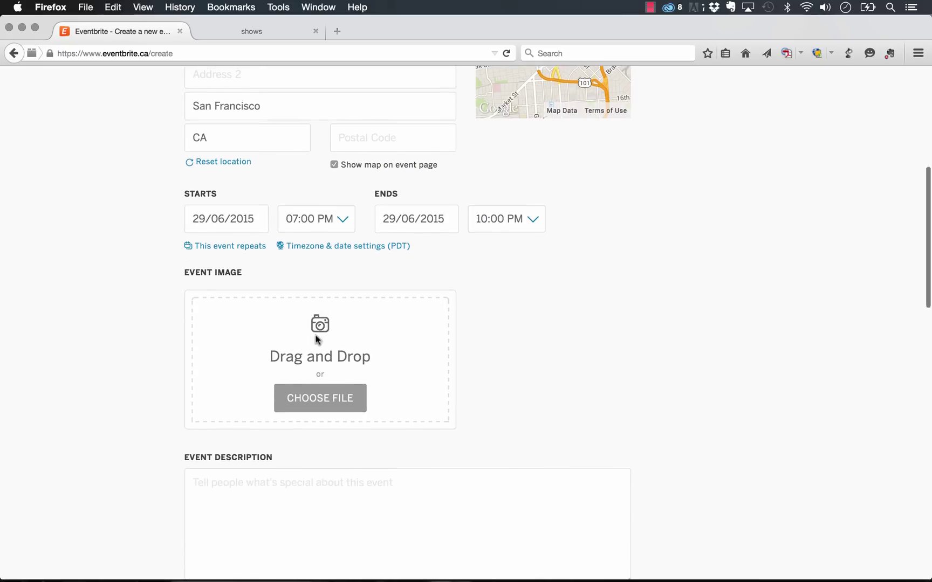
pyautogui.scroll(-1, 316, 335)
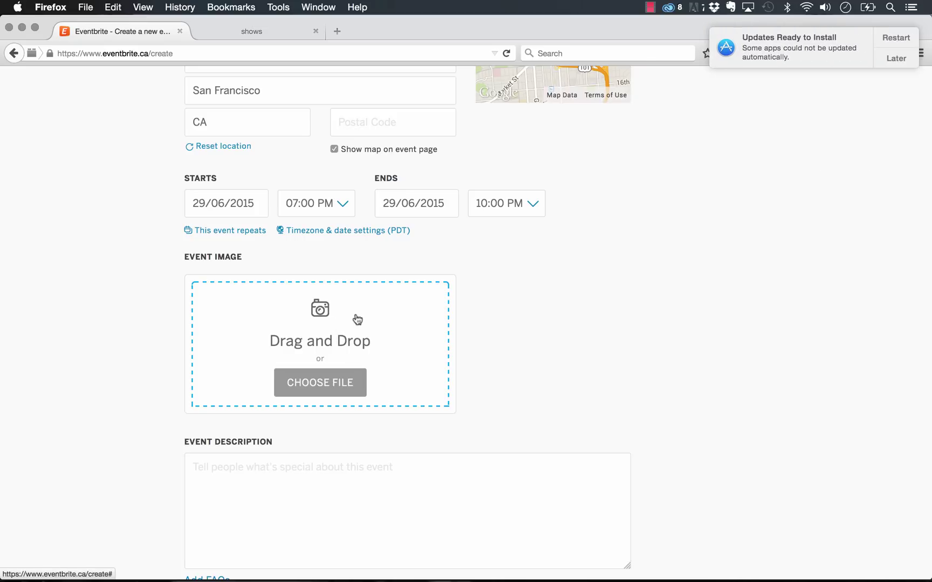
pyautogui.scroll(-5, 532, 340)
pyautogui.scroll(3, 568, 202)
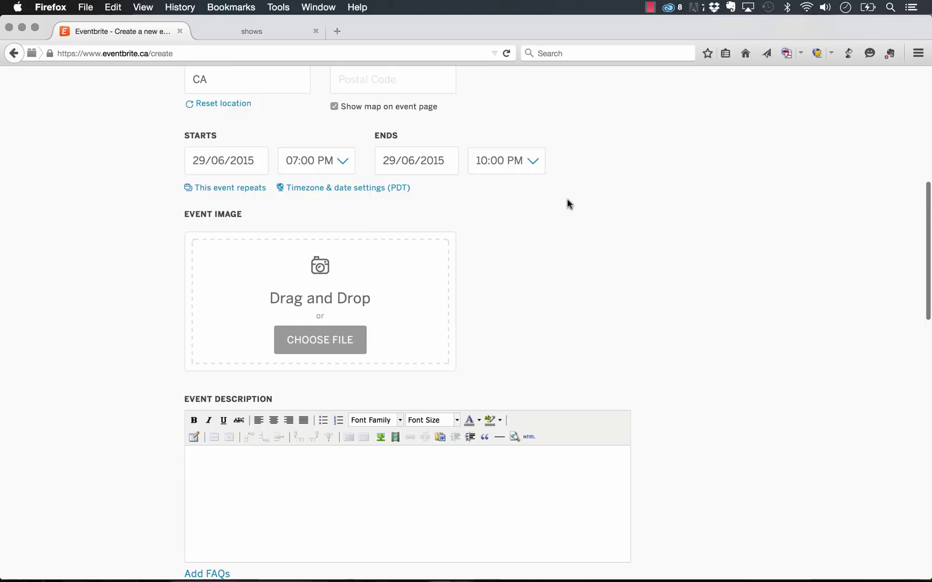
pyautogui.scroll(-5, 565, 266)
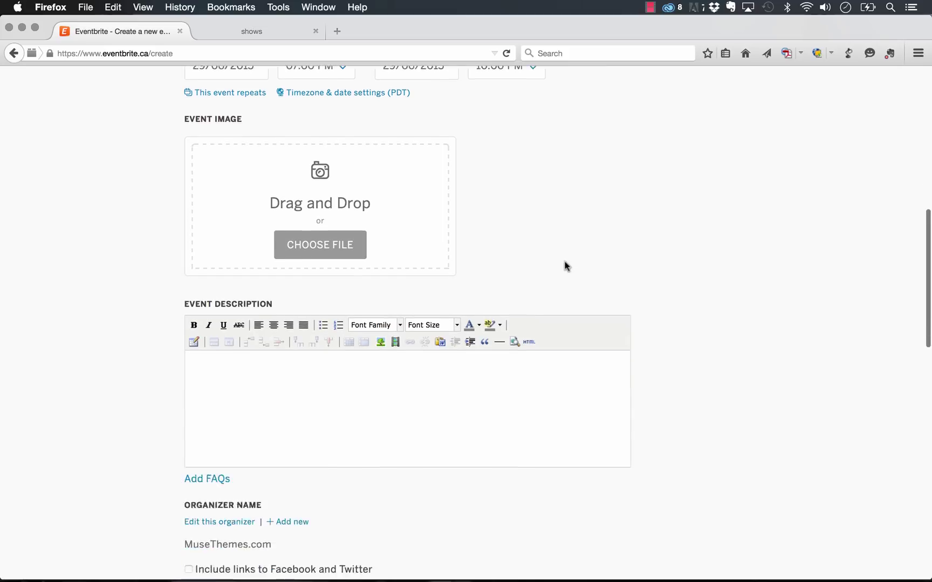
pyautogui.click(356, 334)
pyautogui.write('Demo event for MuseThemes')
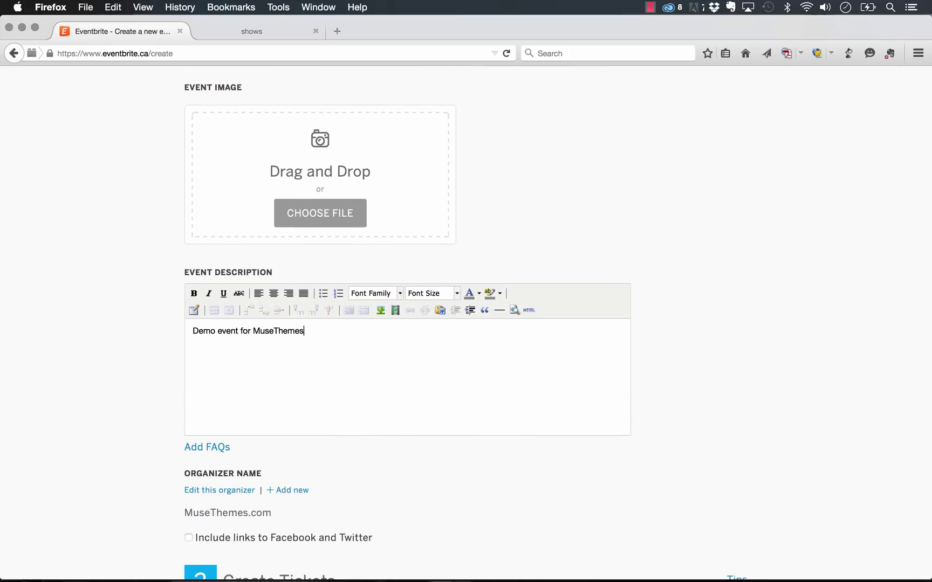
pyautogui.scroll(-6, 132, 311)
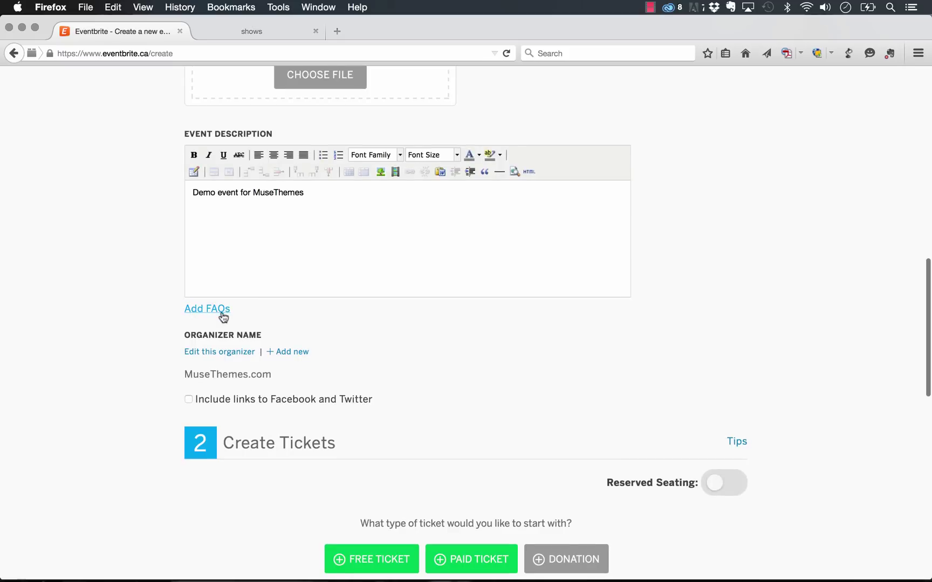
pyautogui.scroll(-1, 310, 365)
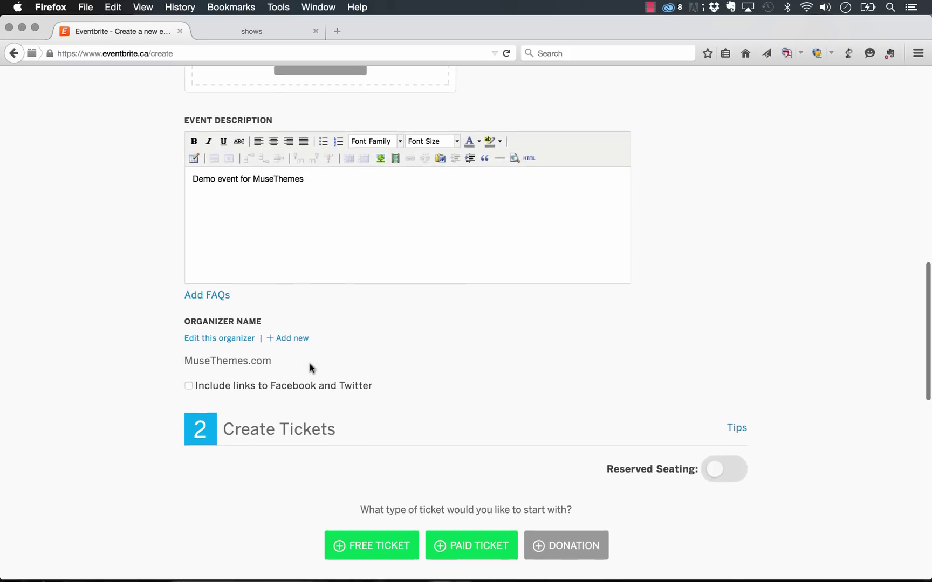
pyautogui.scroll(15, 368, 420)
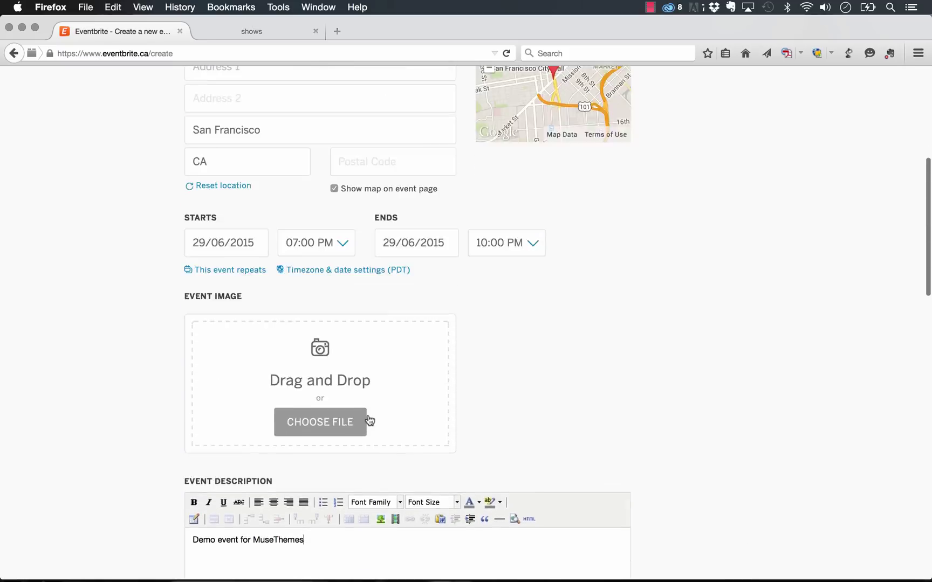
pyautogui.scroll(4, 369, 418)
pyautogui.scroll(-18, 369, 416)
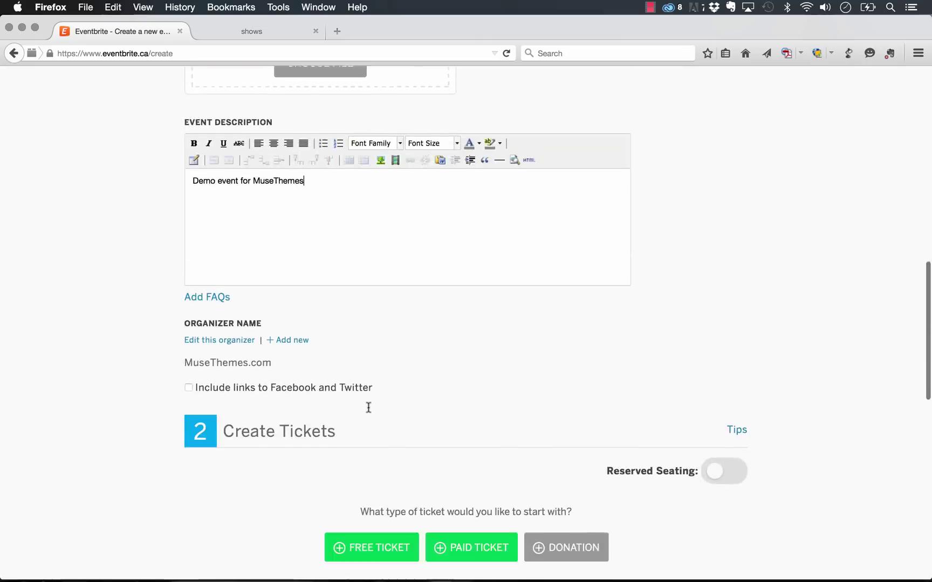
pyautogui.scroll(-3, 357, 379)
pyautogui.scroll(5, 357, 379)
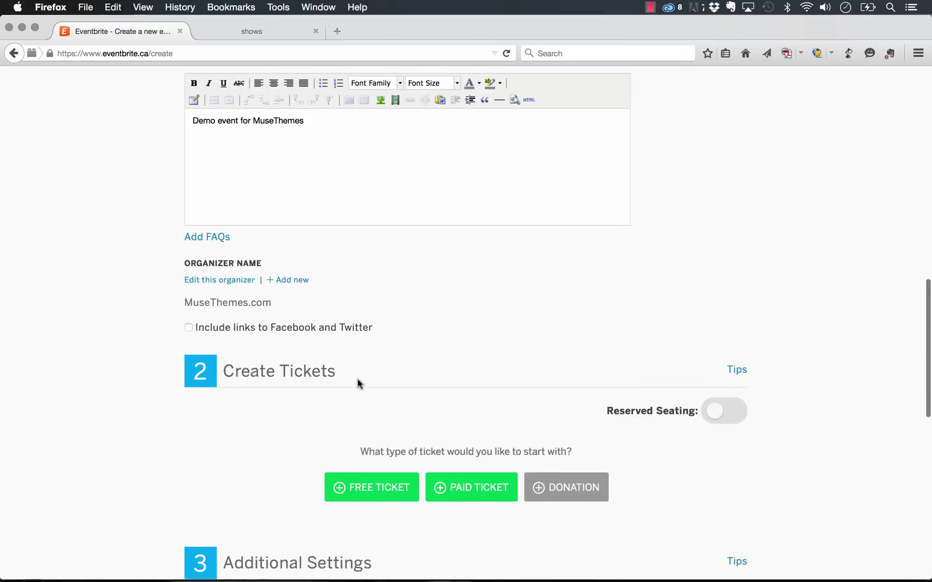
pyautogui.scroll(-4, 358, 379)
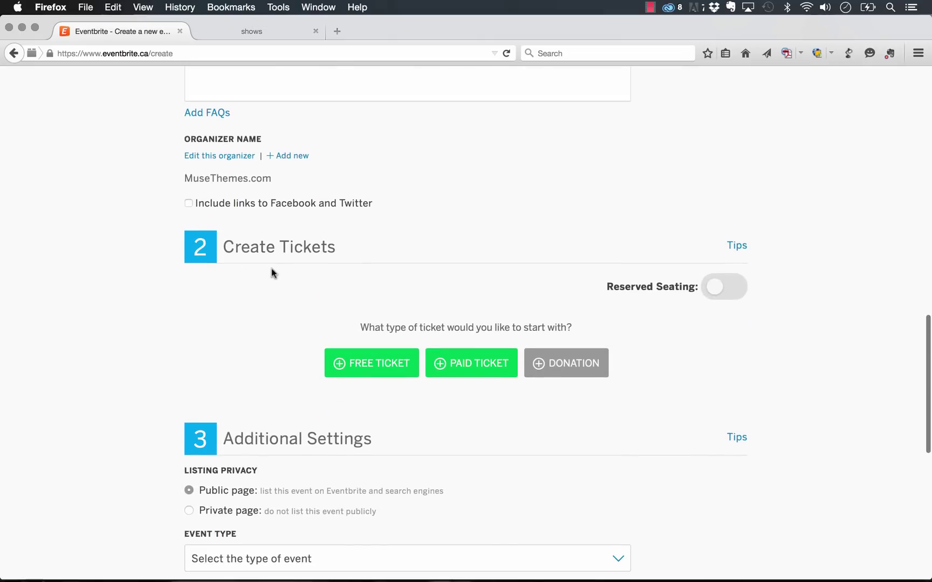
# Step: Add a free ticket named Free Access with 100 available
pyautogui.click(392, 367)
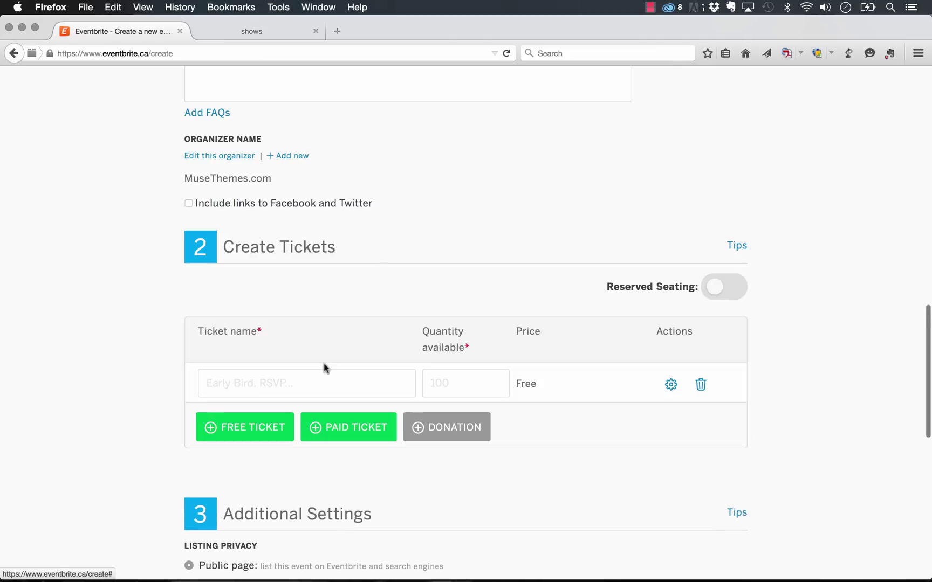
pyautogui.click(289, 376)
pyautogui.write('Free Access')
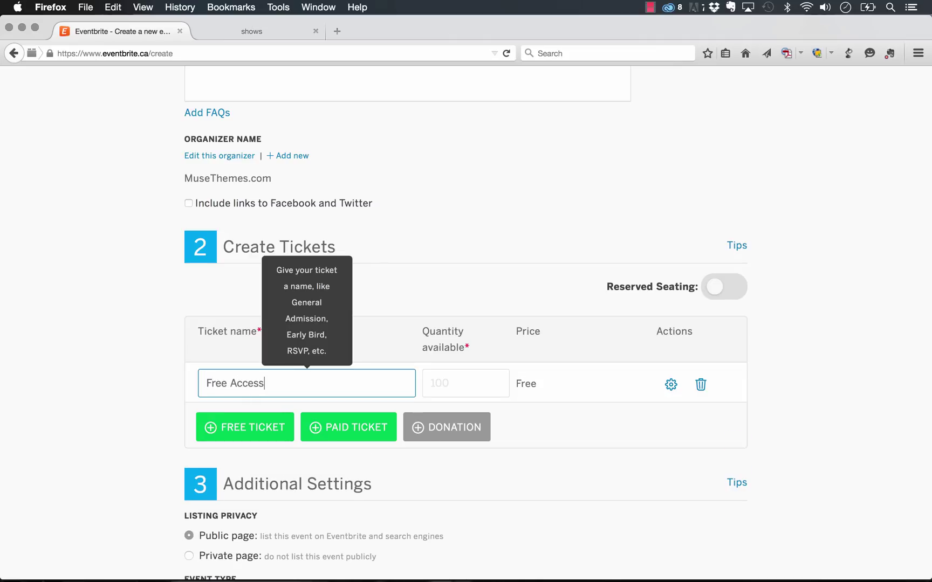
pyautogui.press('Tab')
pyautogui.write('100')
pyautogui.scroll(-3, 466, 324)
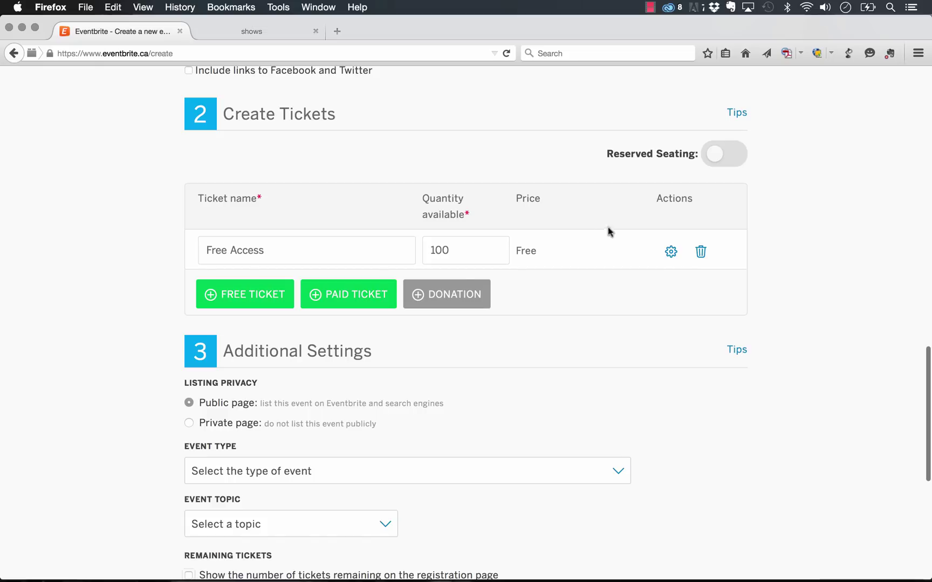
# Step: Add a paid VIP Access ticket with 50 available at 100.00
pyautogui.click(350, 295)
pyautogui.click(255, 307)
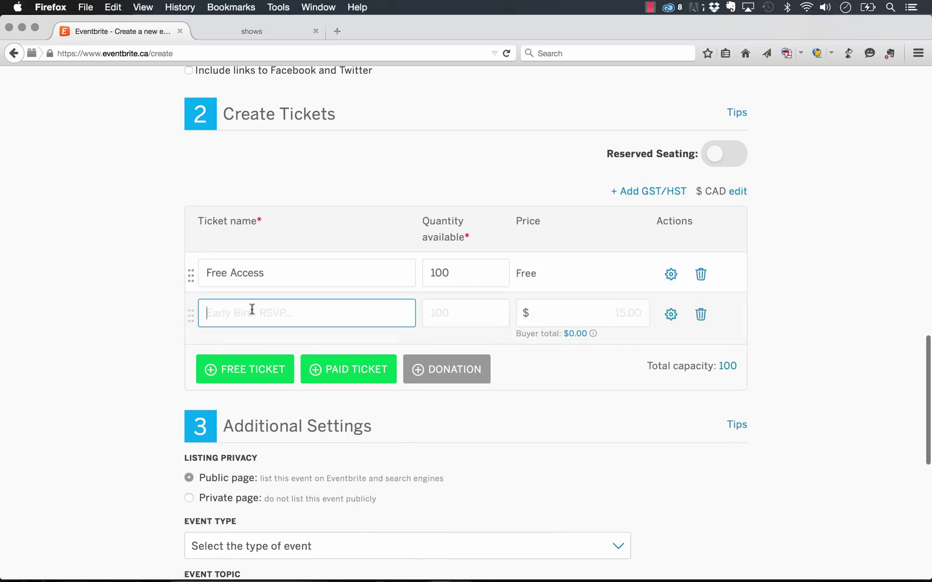
pyautogui.write('VIP Access')
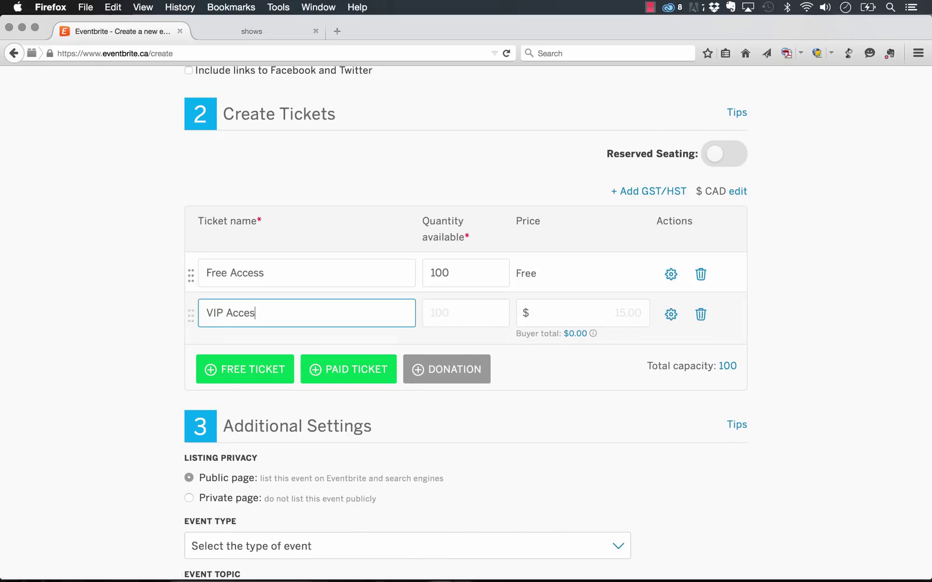
pyautogui.press('Tab')
pyautogui.write('50')
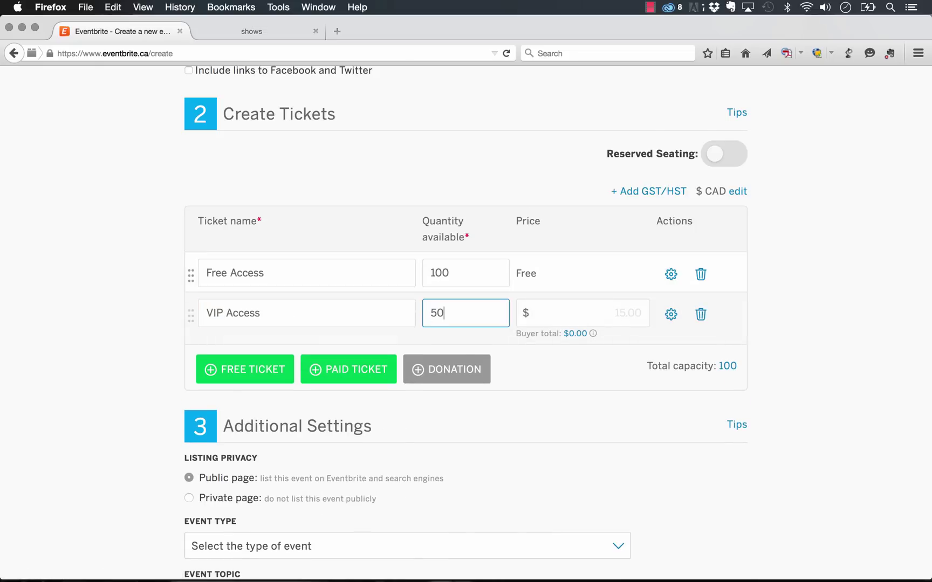
pyautogui.press('Tab')
pyautogui.write('100')
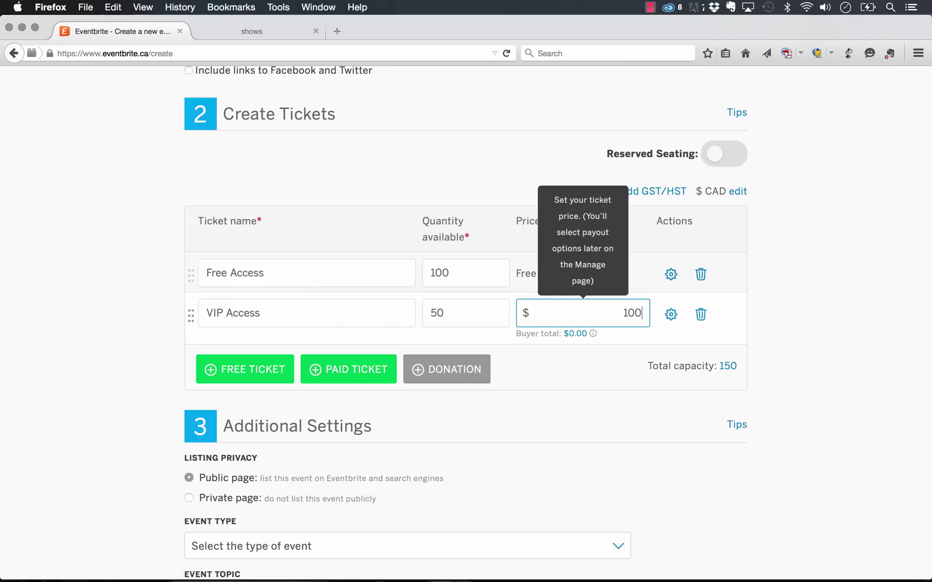
pyautogui.click(621, 426)
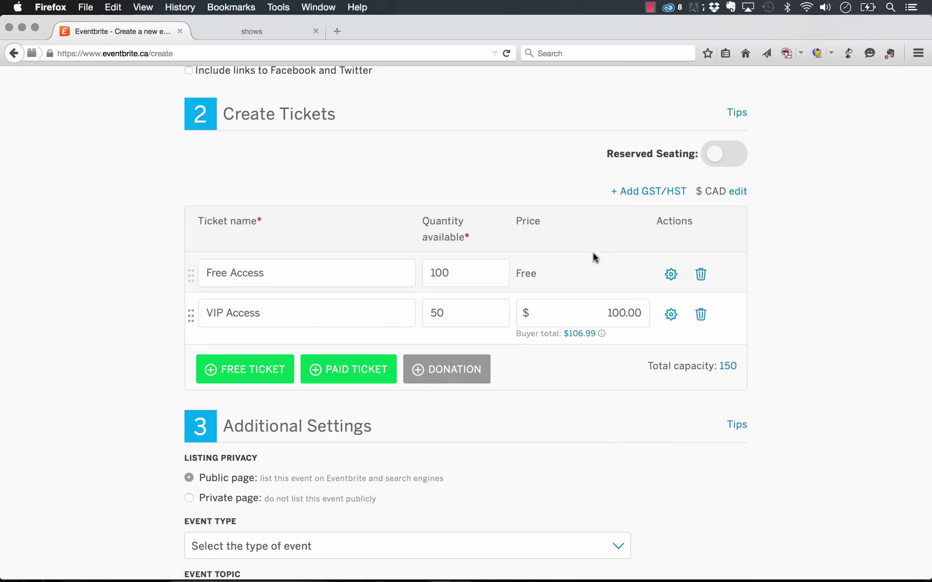
pyautogui.scroll(-2, 594, 260)
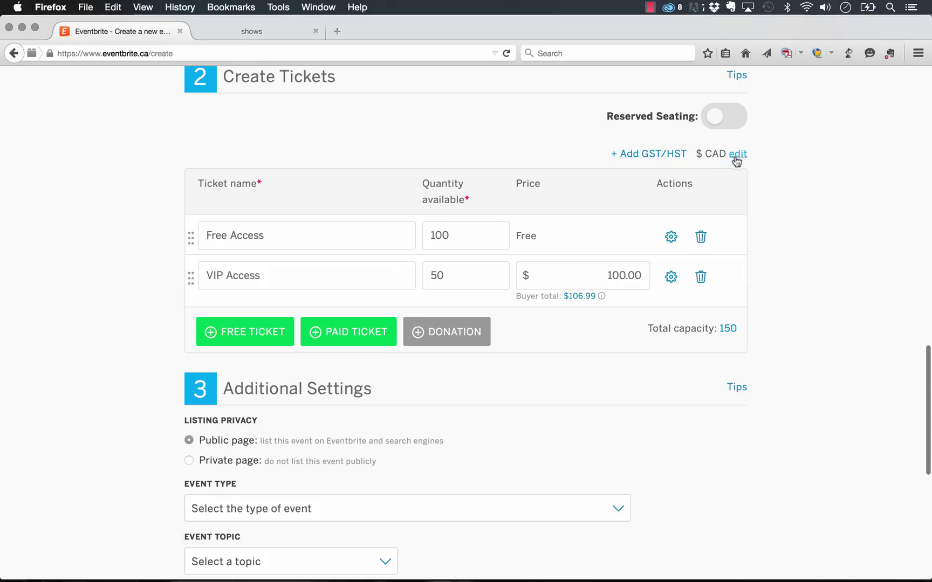
pyautogui.scroll(-5, 504, 191)
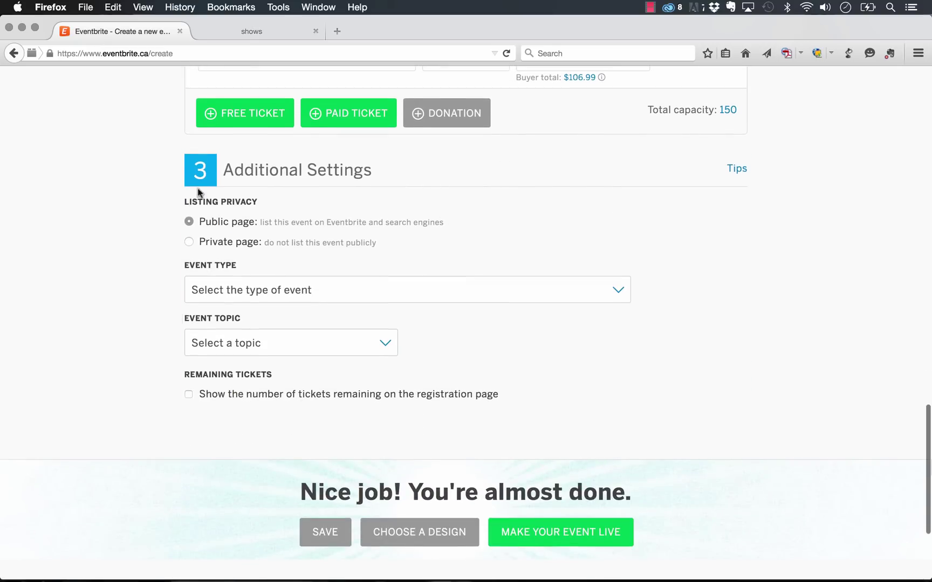
# Step: Make the event a private page, show remaining ticket counts, and save the draft
pyautogui.click(188, 242)
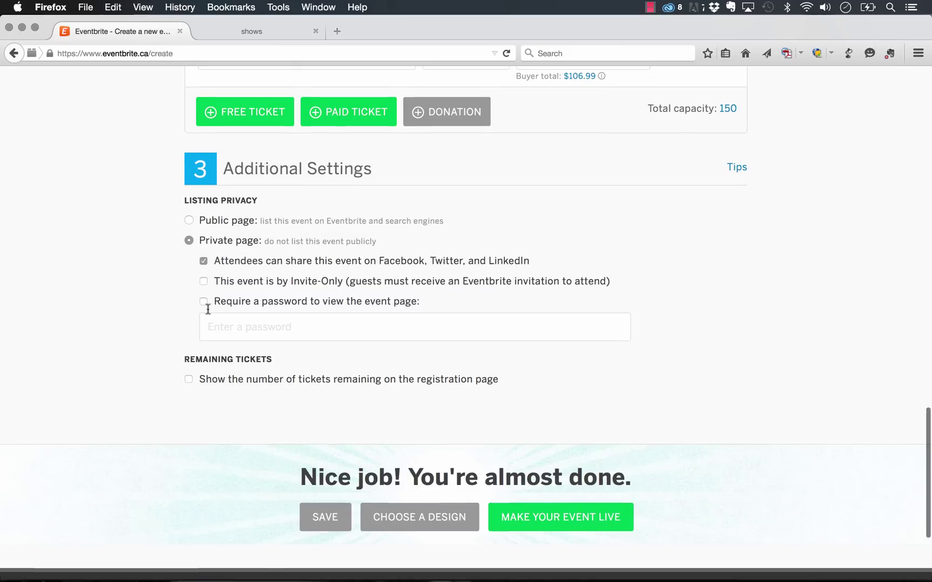
pyautogui.scroll(-3, 207, 307)
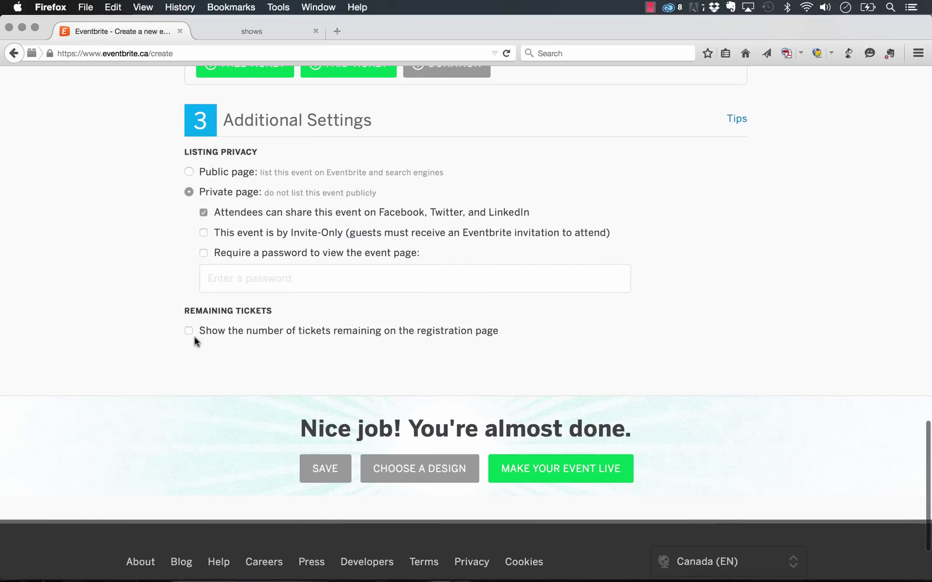
pyautogui.click(188, 331)
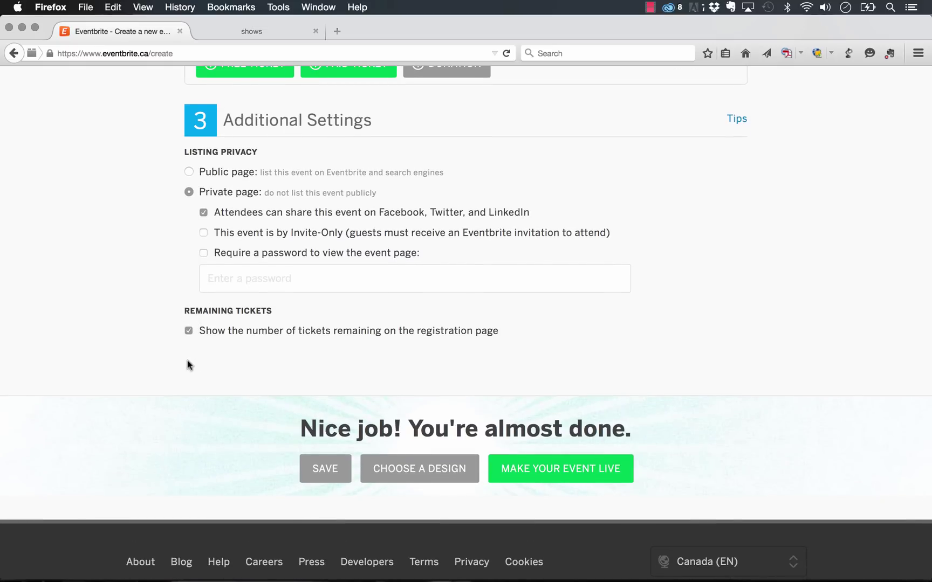
pyautogui.click(320, 469)
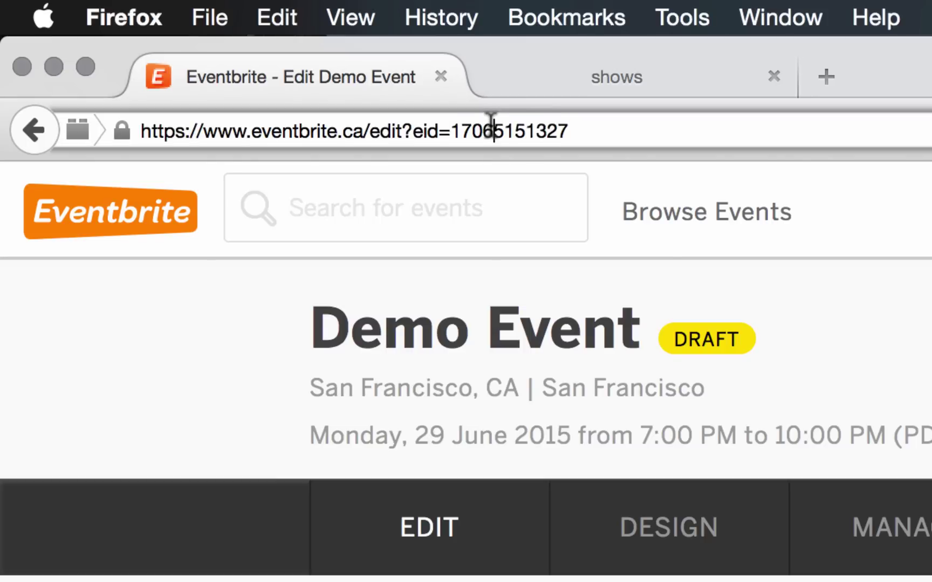
pyautogui.doubleClick(491, 123)
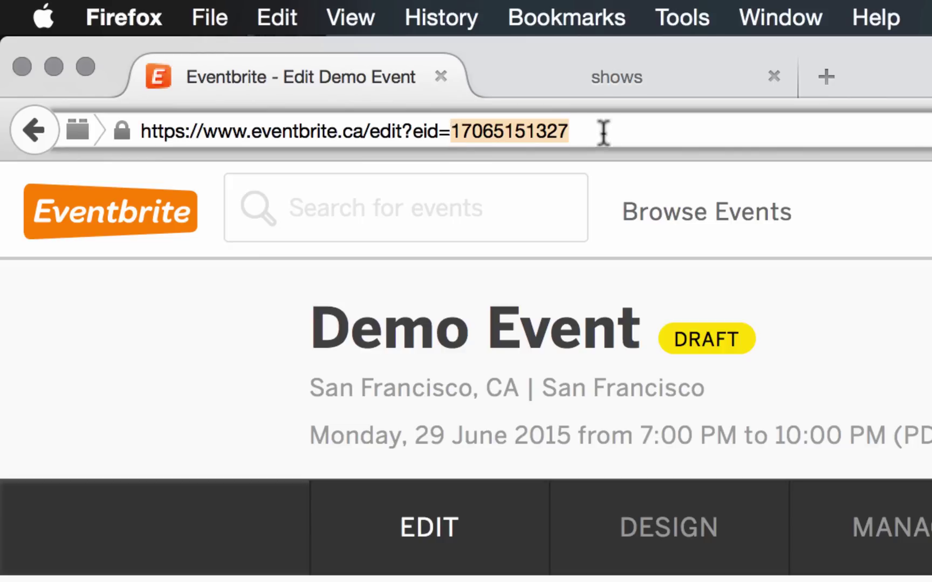
pyautogui.click(491, 132)
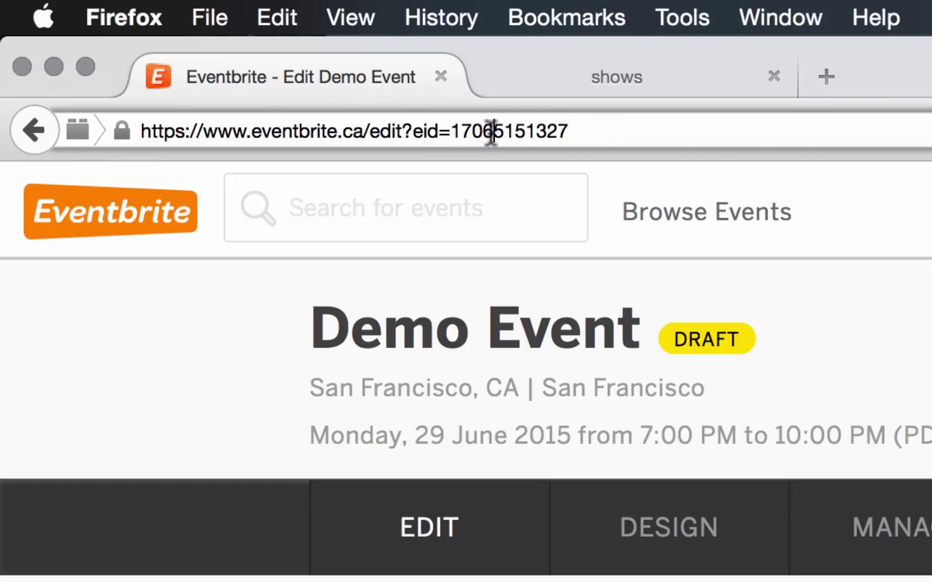
pyautogui.click(462, 134)
pyautogui.doubleClick(482, 134)
pyautogui.click(602, 131)
pyautogui.moveTo(620, 130); pyautogui.dragTo(448, 125)
pyautogui.press('super+c')
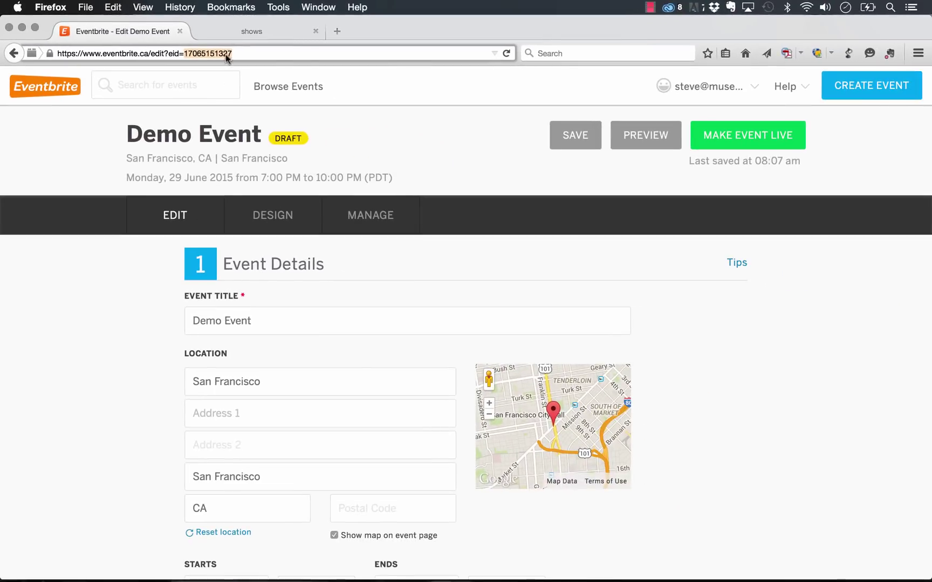
pyautogui.moveTo(298, 577)
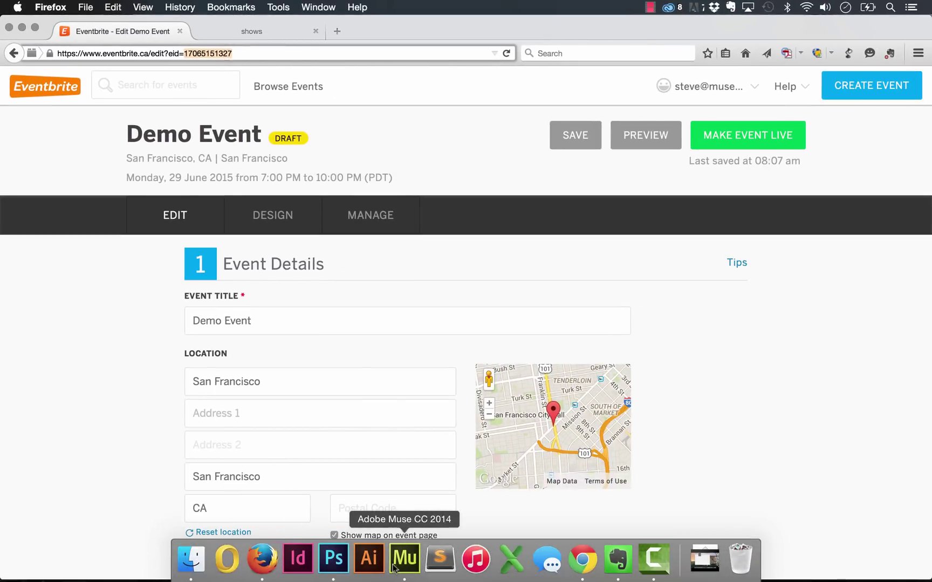
pyautogui.click(405, 559)
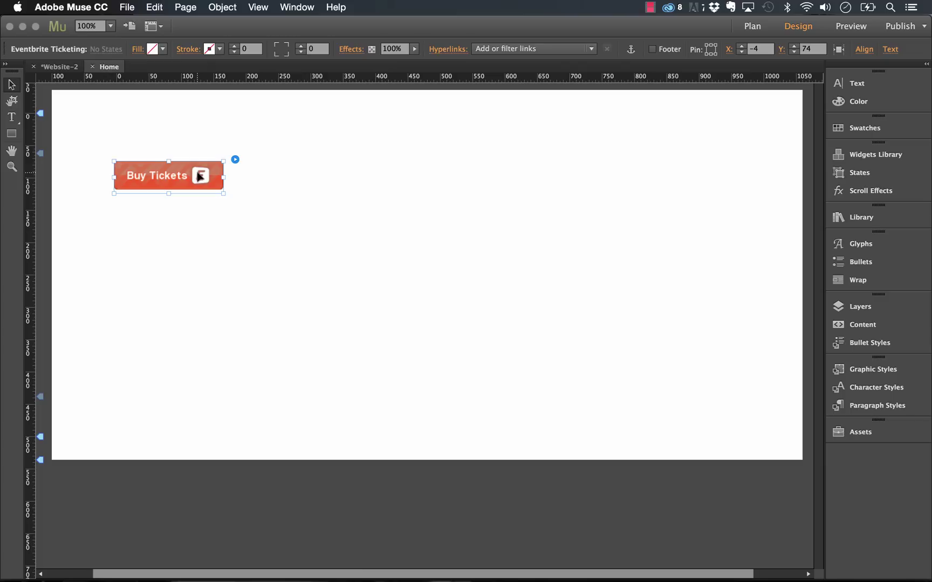
pyautogui.click(235, 160)
pyautogui.moveTo(432, 197); pyautogui.dragTo(332, 202)
pyautogui.press('super+v')
pyautogui.press('Return')
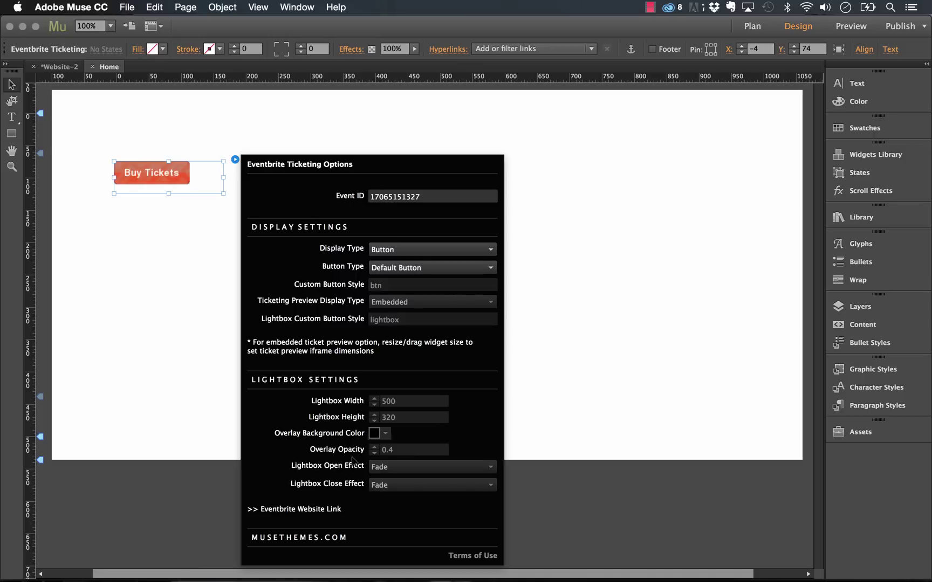
pyautogui.click(262, 567)
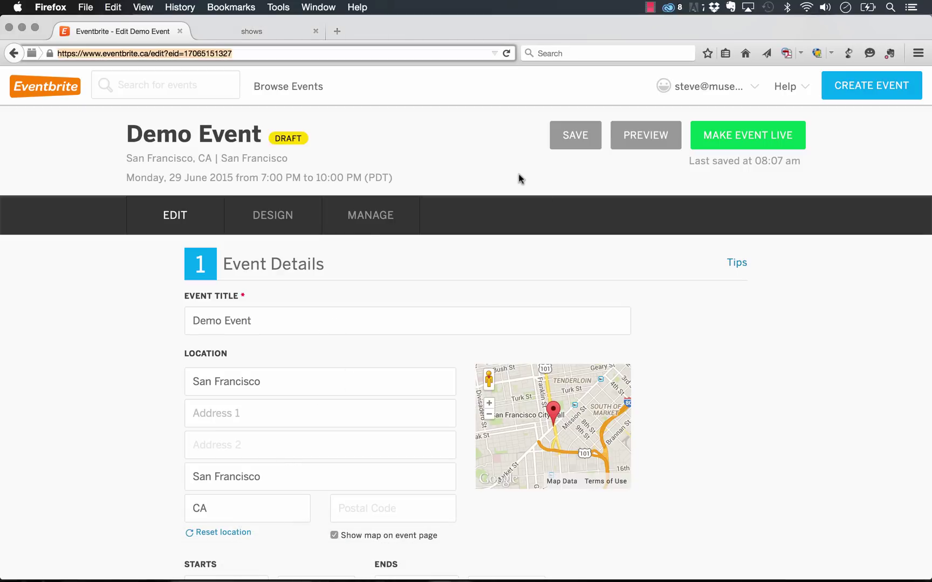
# Step: Scroll through the Demo Event's details and go to Choose a Design
pyautogui.scroll(-15, 512, 171)
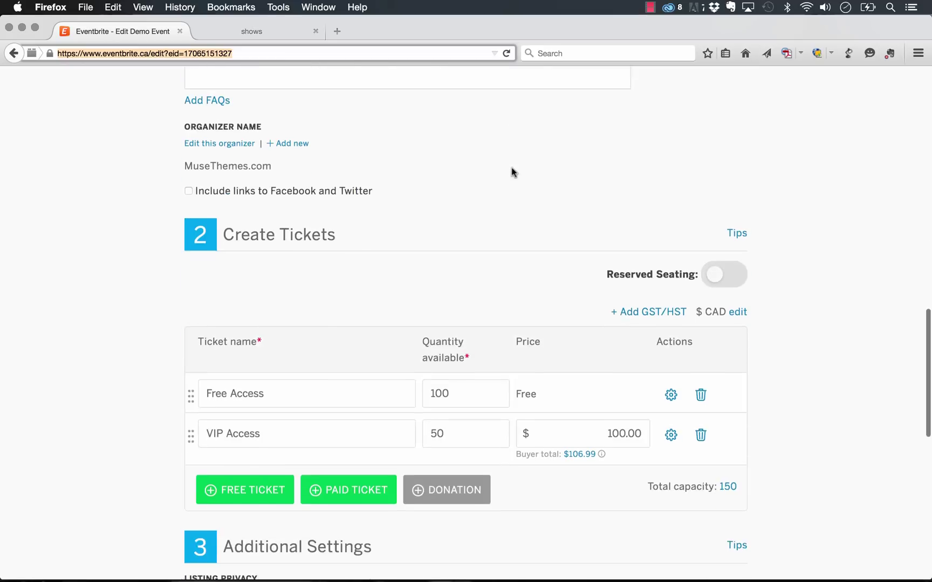
pyautogui.scroll(-8, 513, 172)
pyautogui.scroll(20, 513, 172)
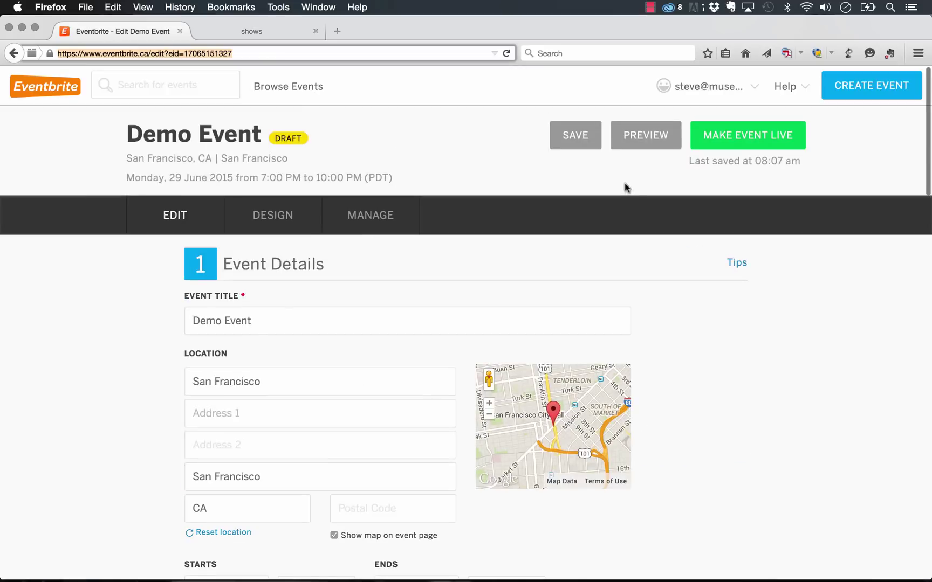
pyautogui.scroll(-20, 625, 186)
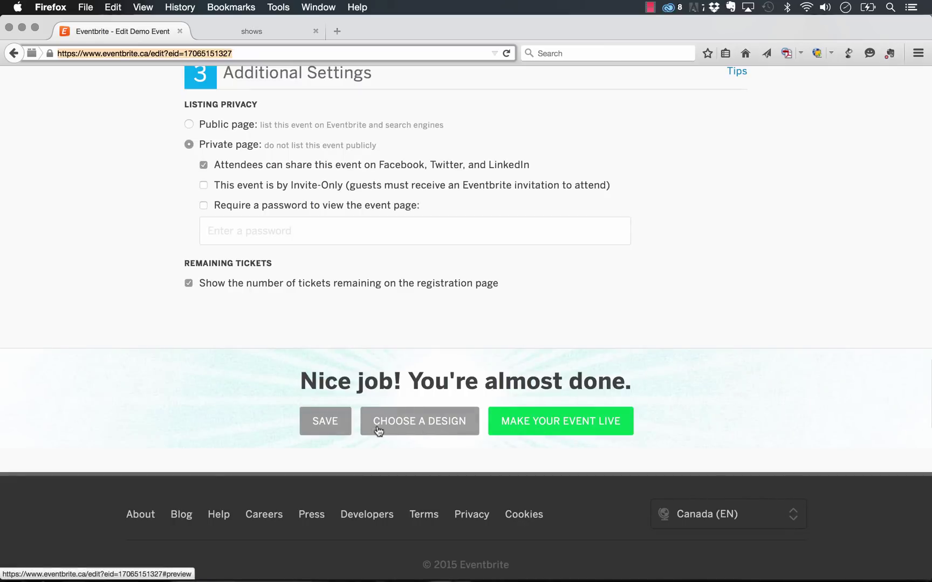
pyautogui.click(412, 422)
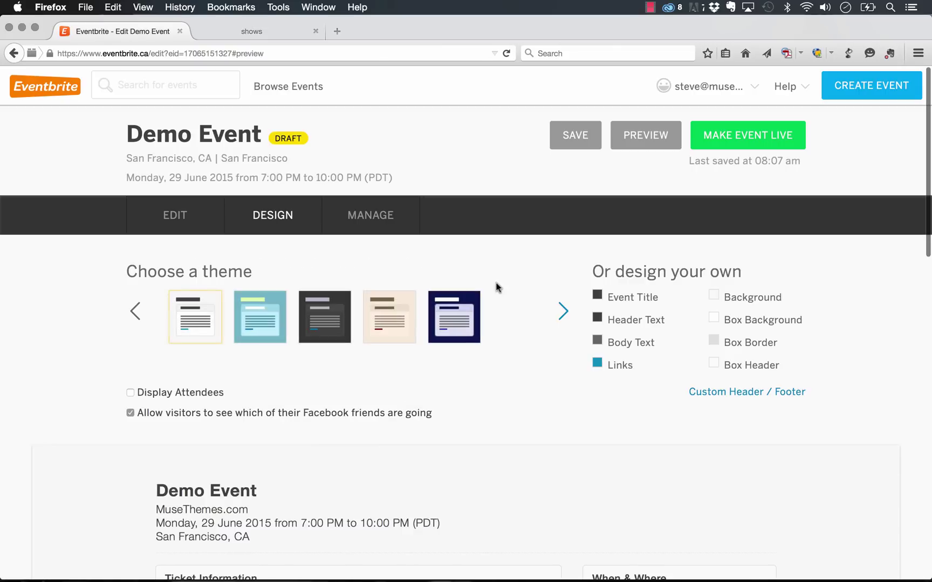
pyautogui.scroll(-4, 497, 288)
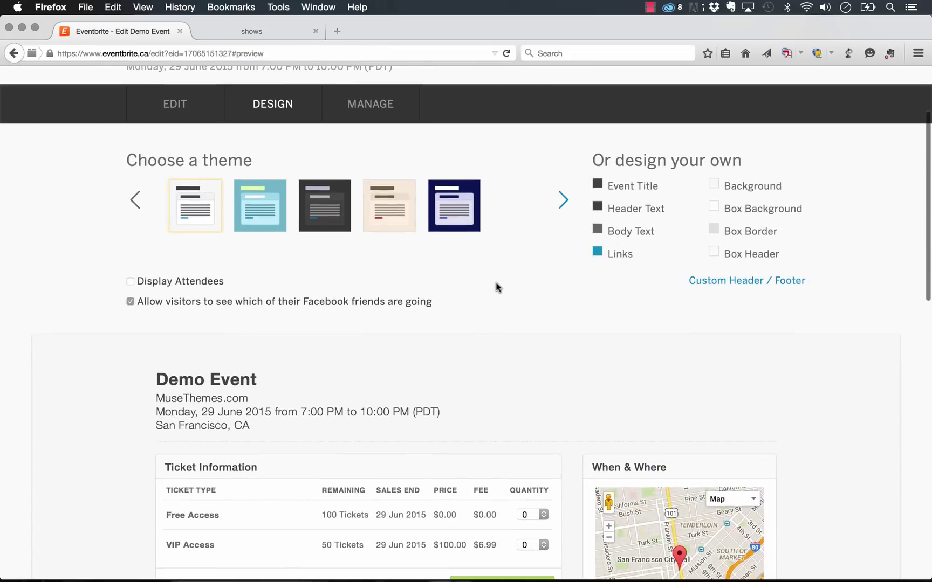
pyautogui.click(254, 204)
pyautogui.scroll(-2, 308, 225)
pyautogui.click(327, 191)
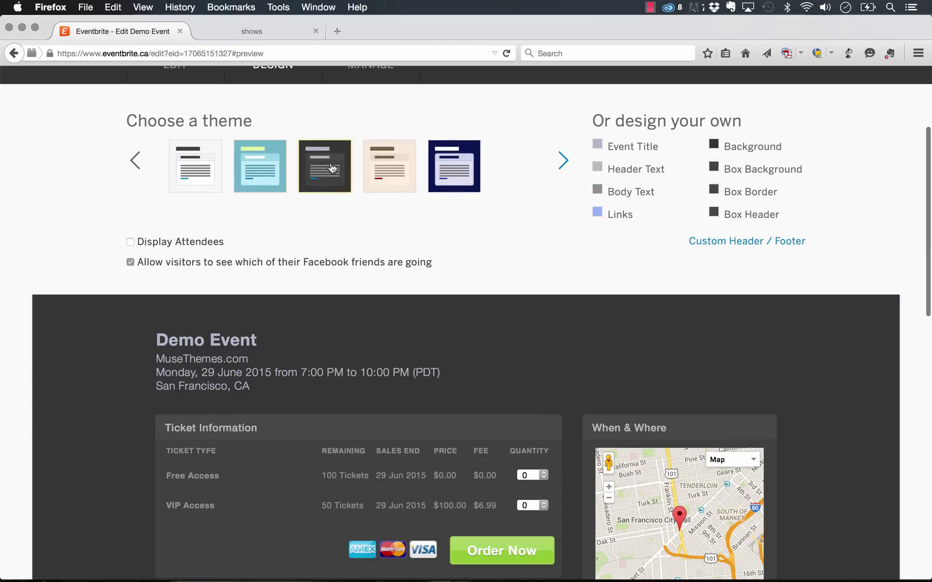
pyautogui.click(269, 183)
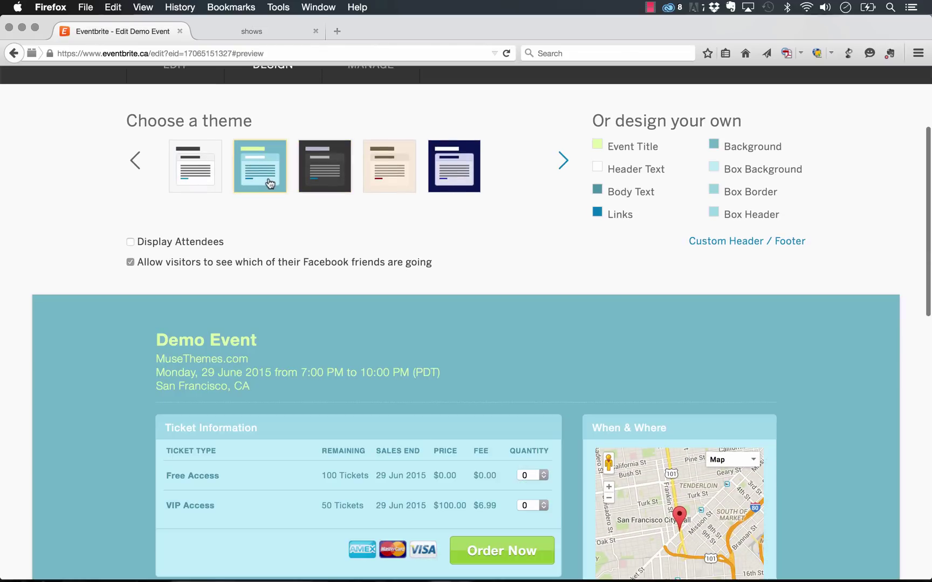
pyautogui.click(201, 165)
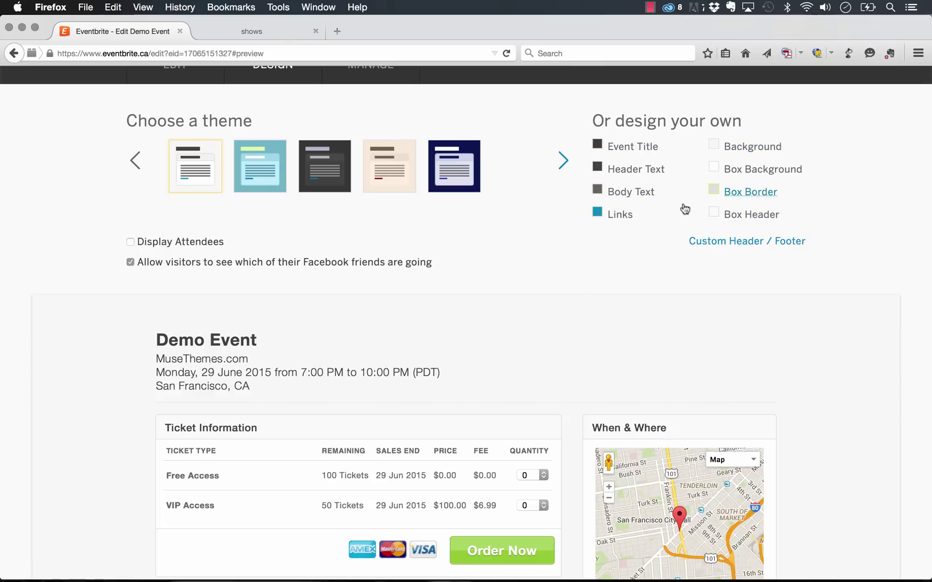
pyautogui.scroll(-5, 555, 244)
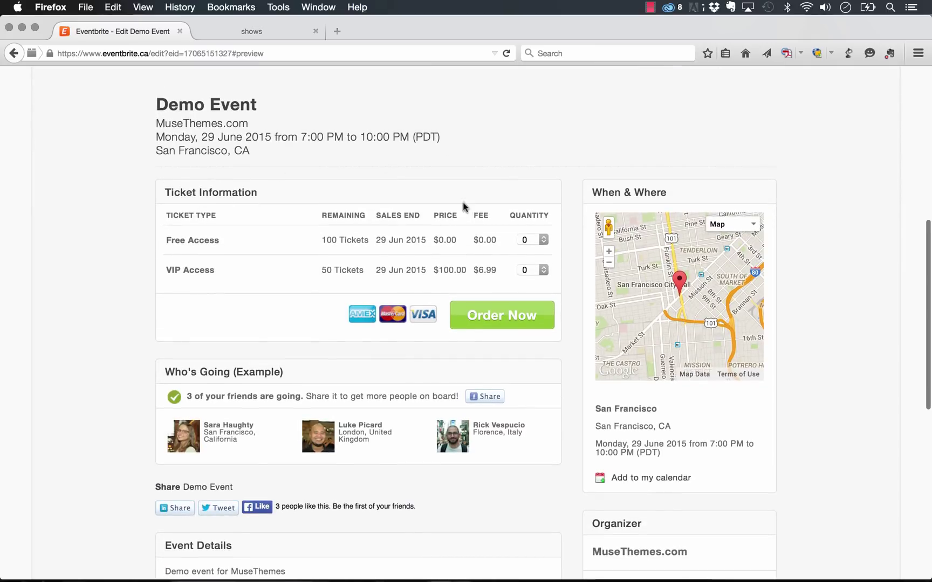
pyautogui.scroll(-8, 316, 246)
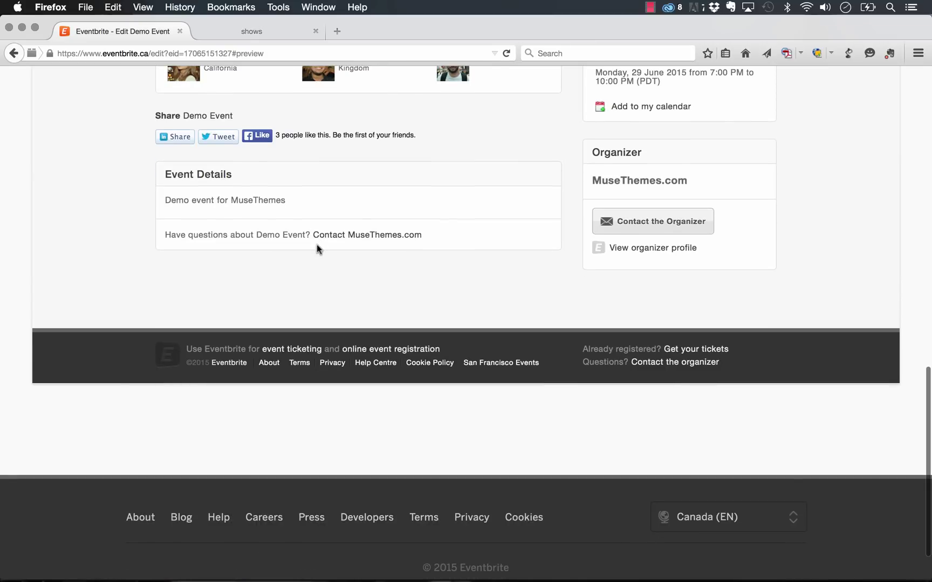
pyautogui.scroll(15, 316, 245)
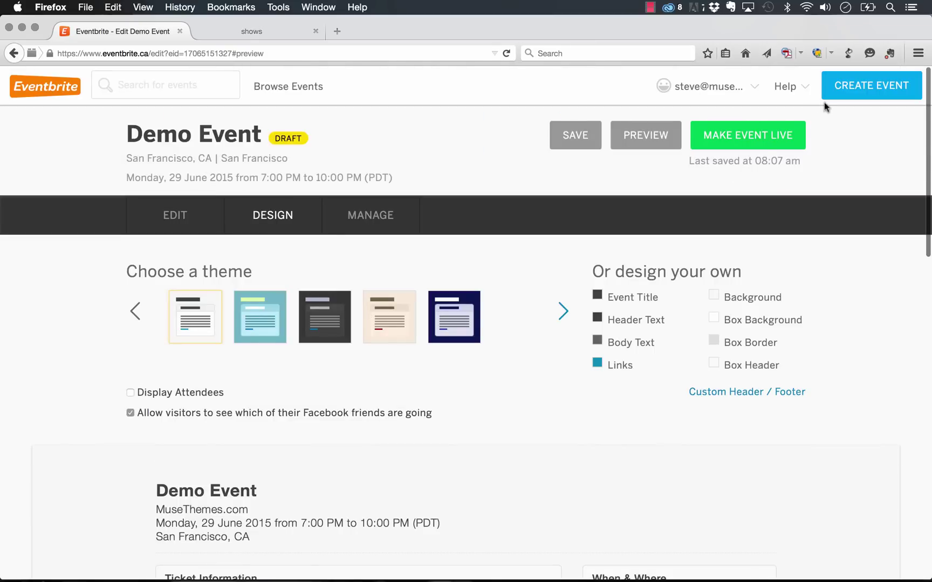
# Step: Publish the Demo Event live on Eventbrite and review its payment options page
pyautogui.click(749, 138)
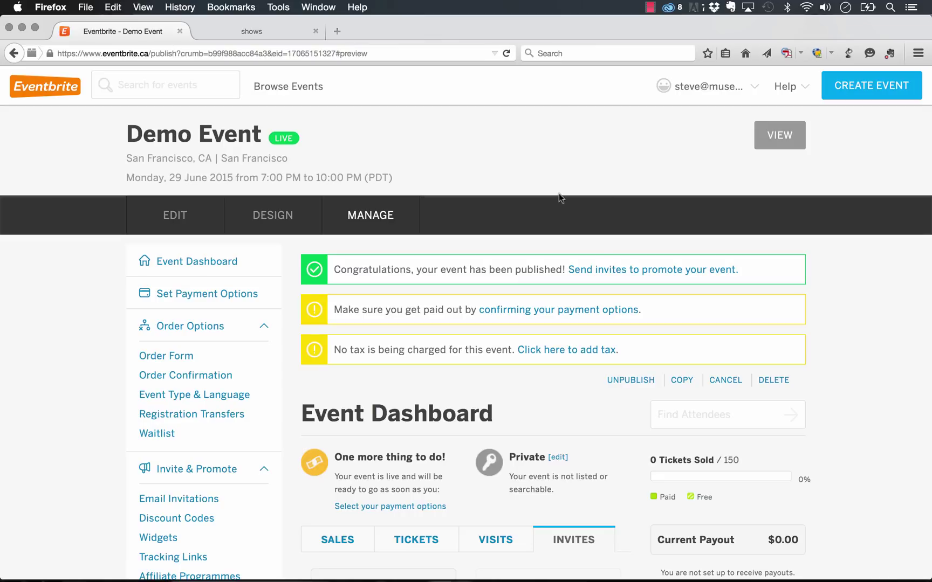
pyautogui.scroll(-5, 558, 194)
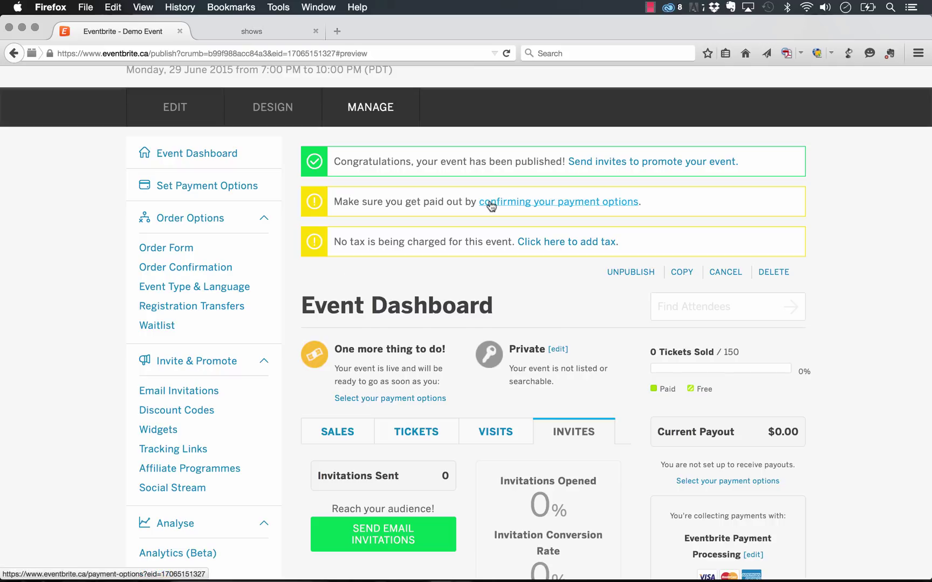
pyautogui.click(531, 209)
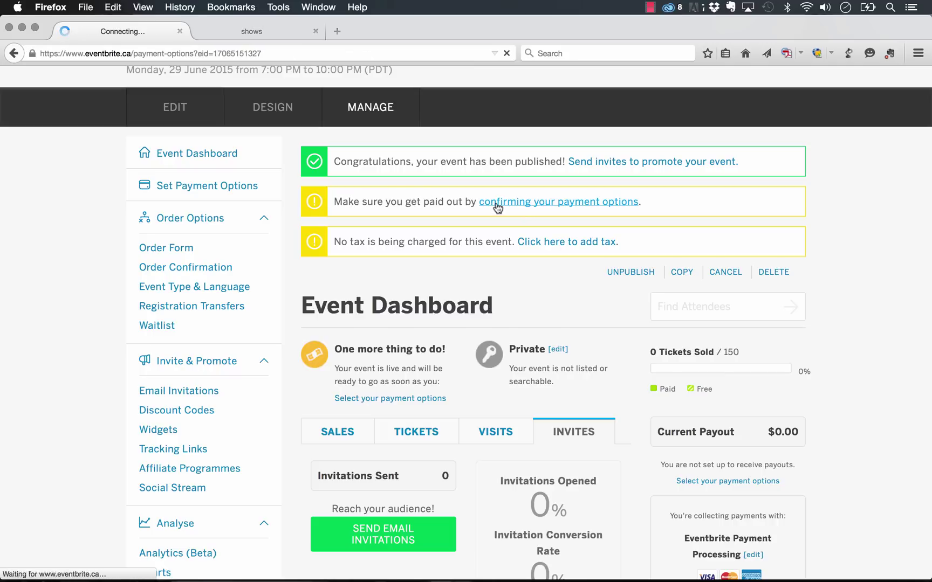
pyautogui.scroll(-5, 490, 207)
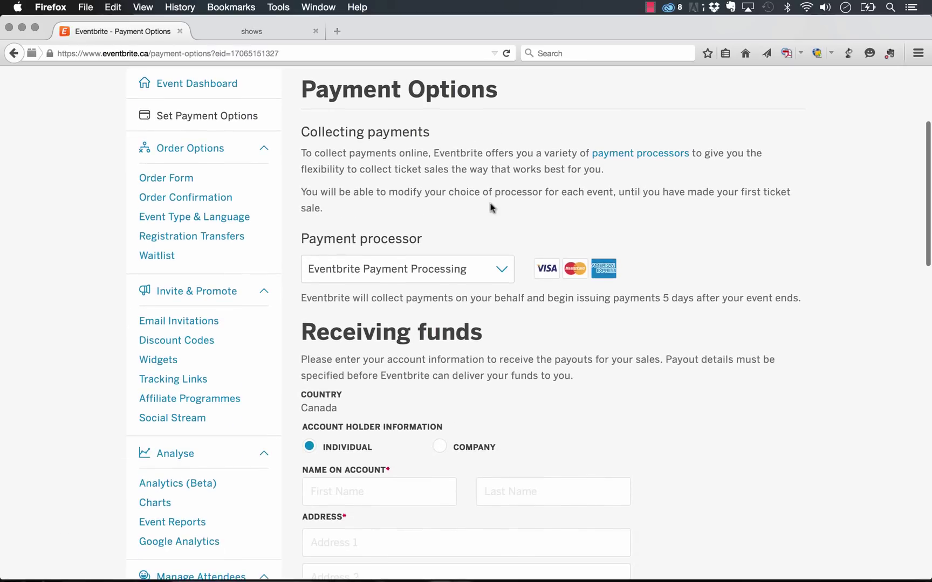
pyautogui.scroll(-5, 433, 269)
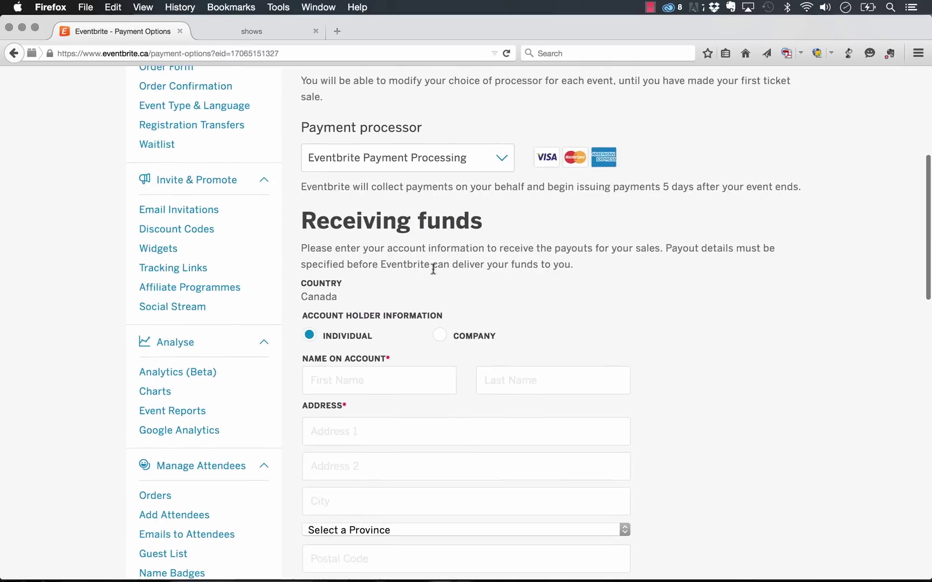
pyautogui.scroll(-8, 382, 331)
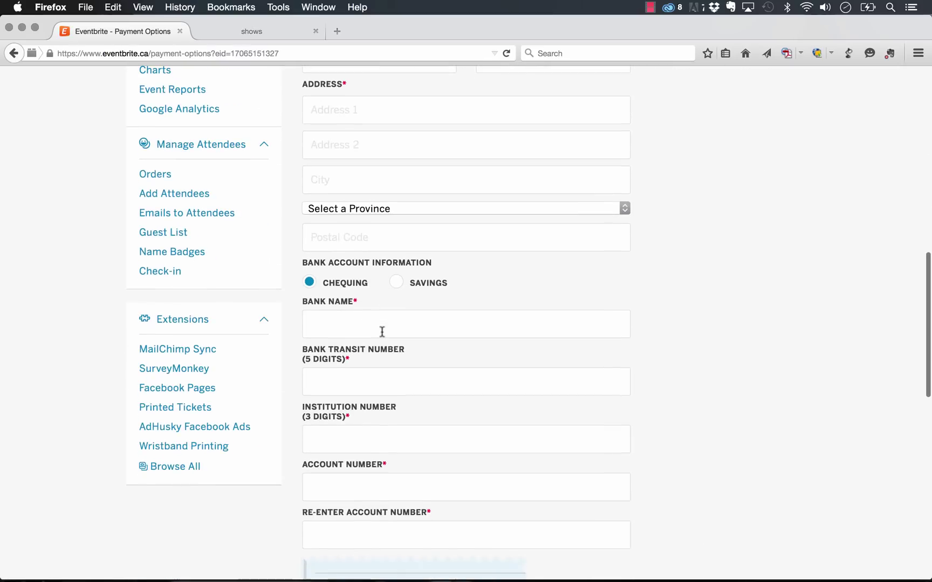
pyautogui.scroll(18, 379, 442)
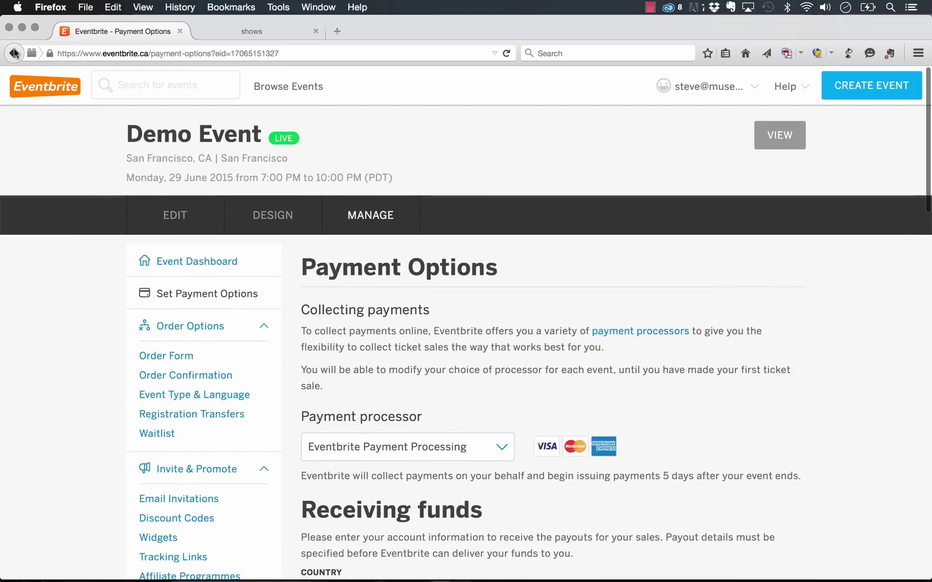
pyautogui.click(14, 52)
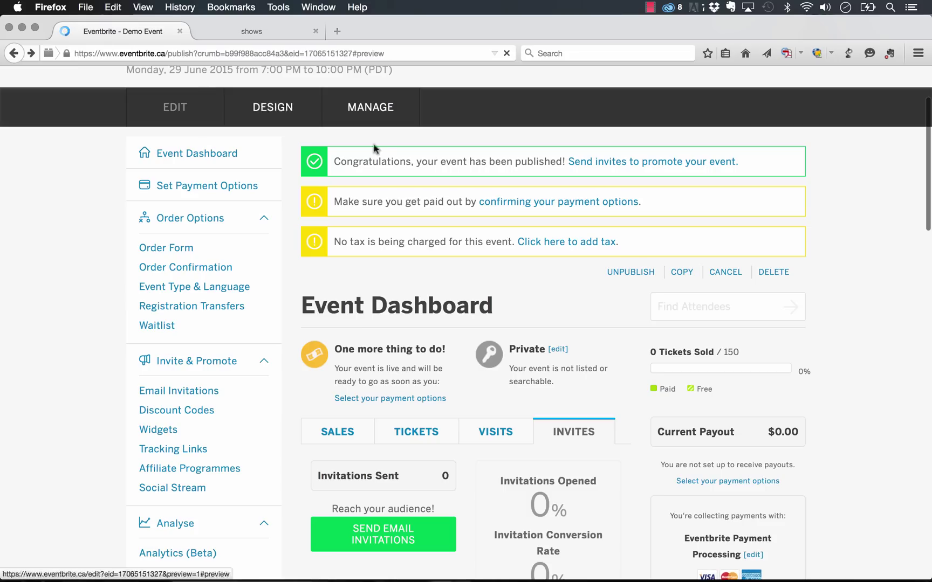
pyautogui.scroll(3, 388, 193)
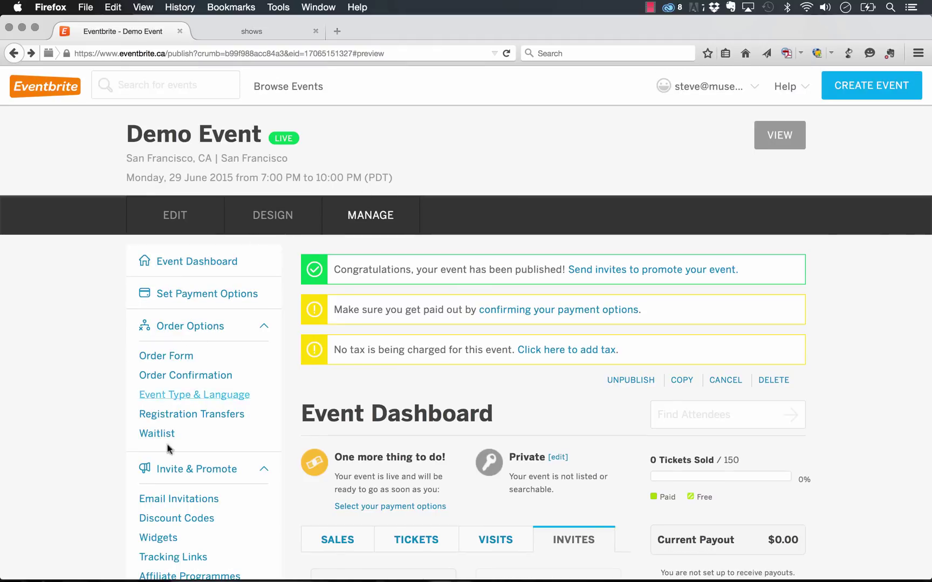
# Step: In Muse, set the widget's Display Type to Ticket Preview with Embedded preview display
pyautogui.moveTo(254, 561)
pyautogui.click(418, 575)
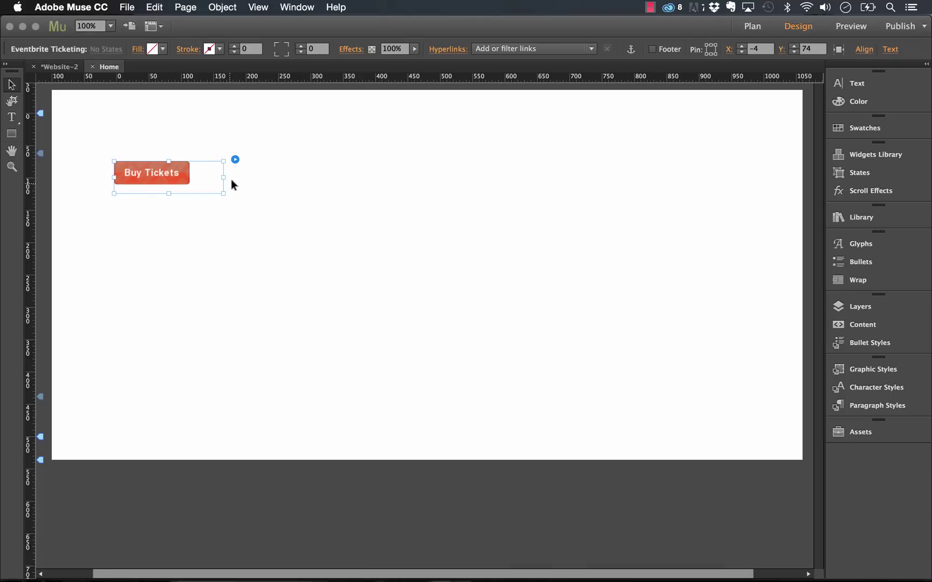
pyautogui.click(235, 159)
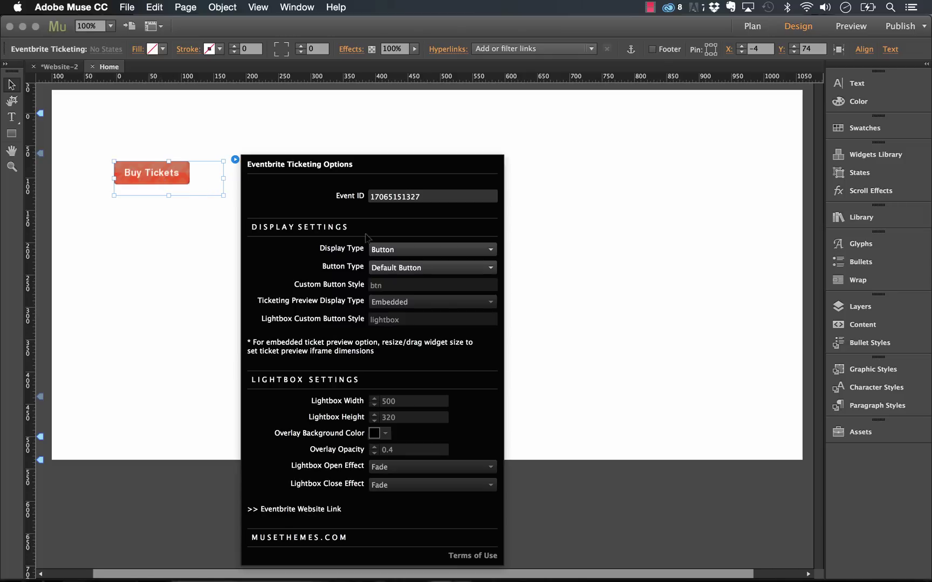
pyautogui.click(392, 251)
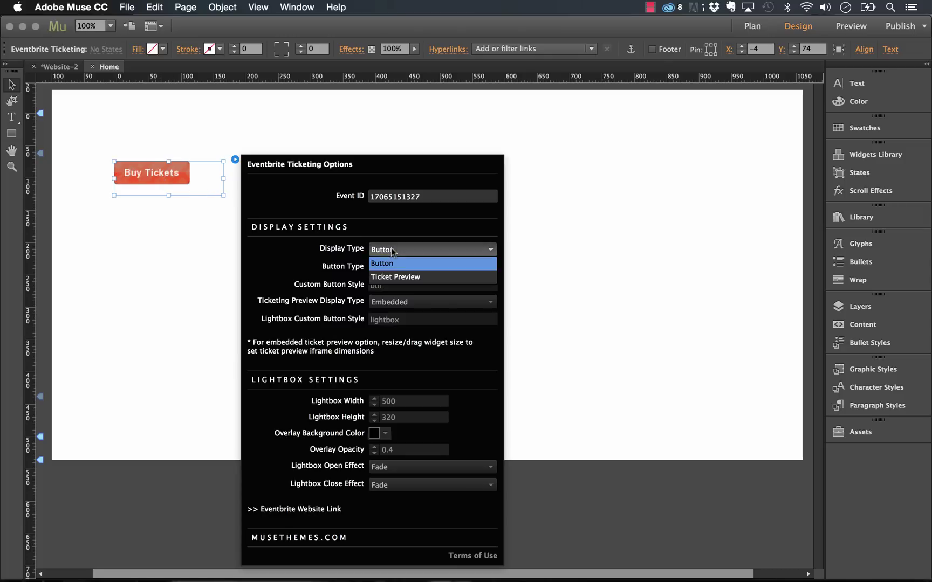
pyautogui.click(391, 276)
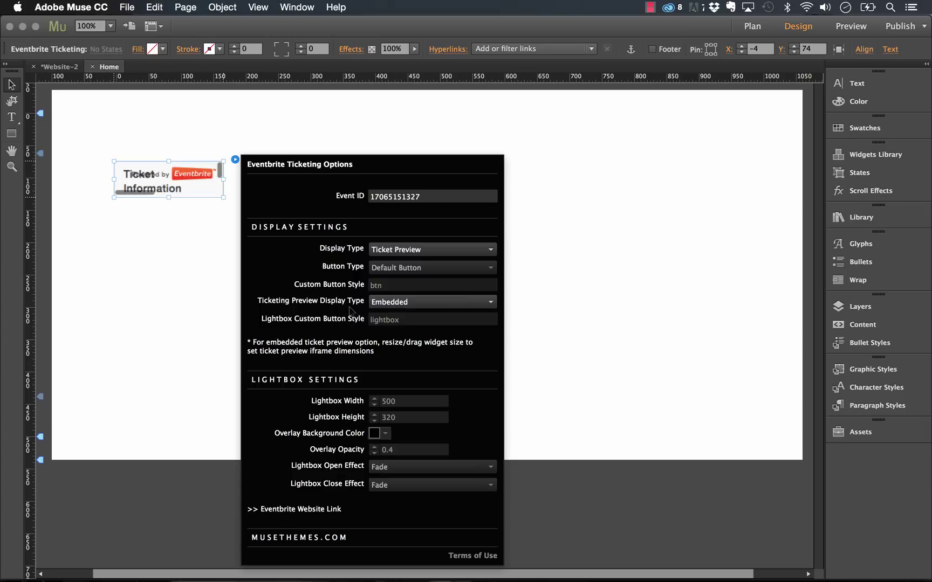
pyautogui.click(399, 304)
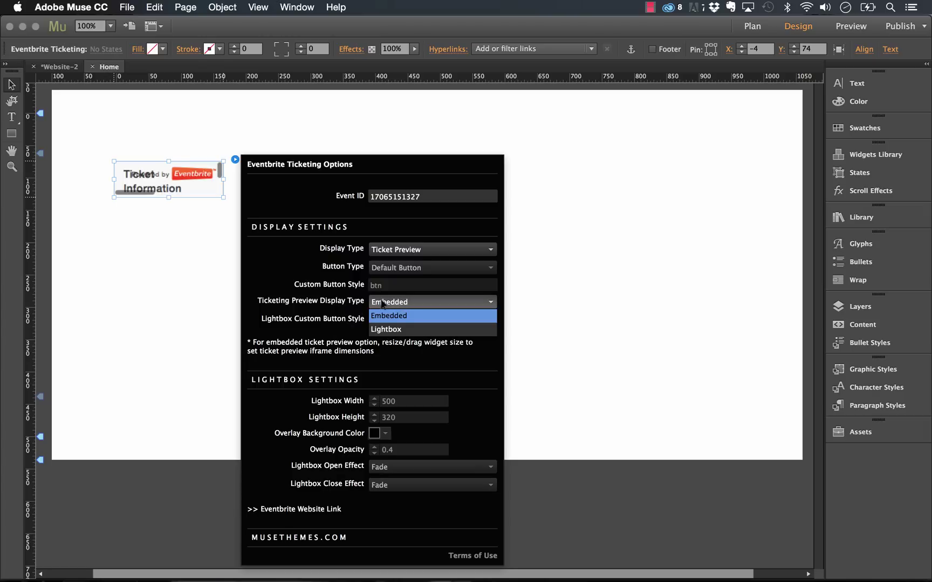
pyautogui.click(338, 302)
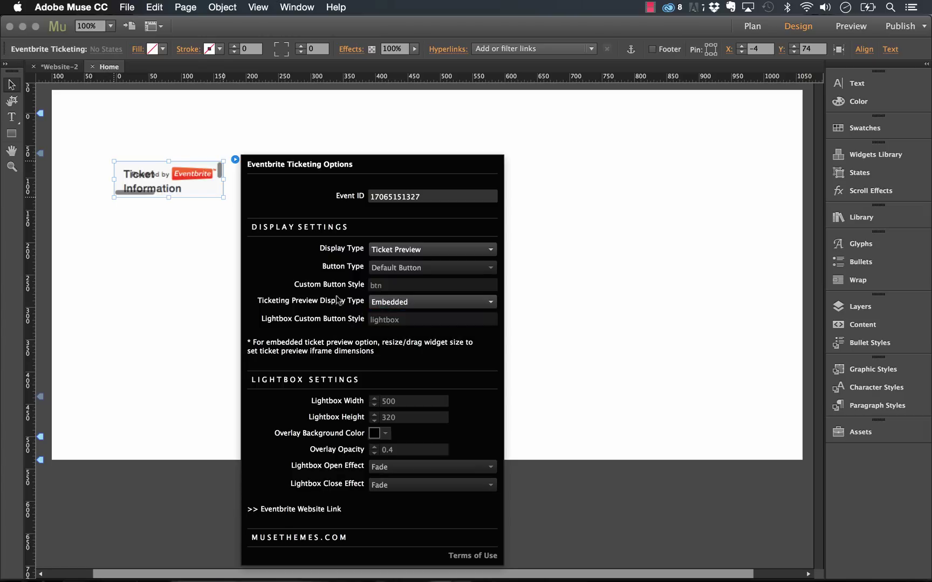
pyautogui.click(197, 182)
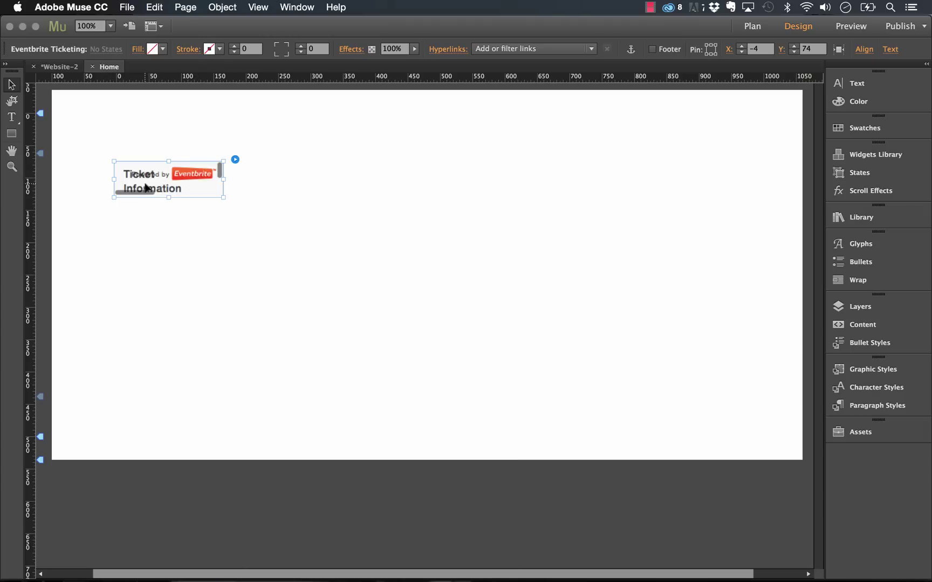
pyautogui.click(235, 160)
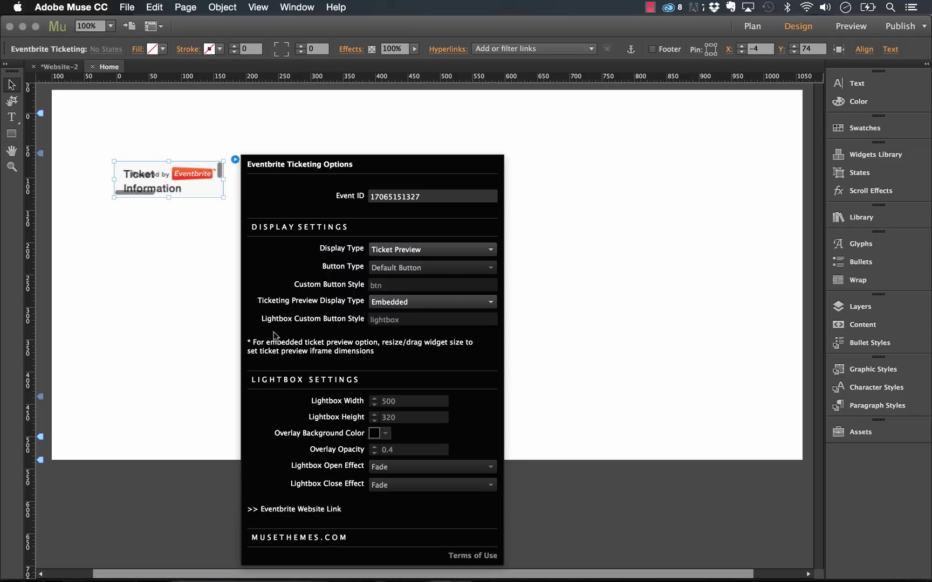
# Step: Enlarge the widget to reveal the full ticket table, centre it, and preview the page
pyautogui.click(217, 181)
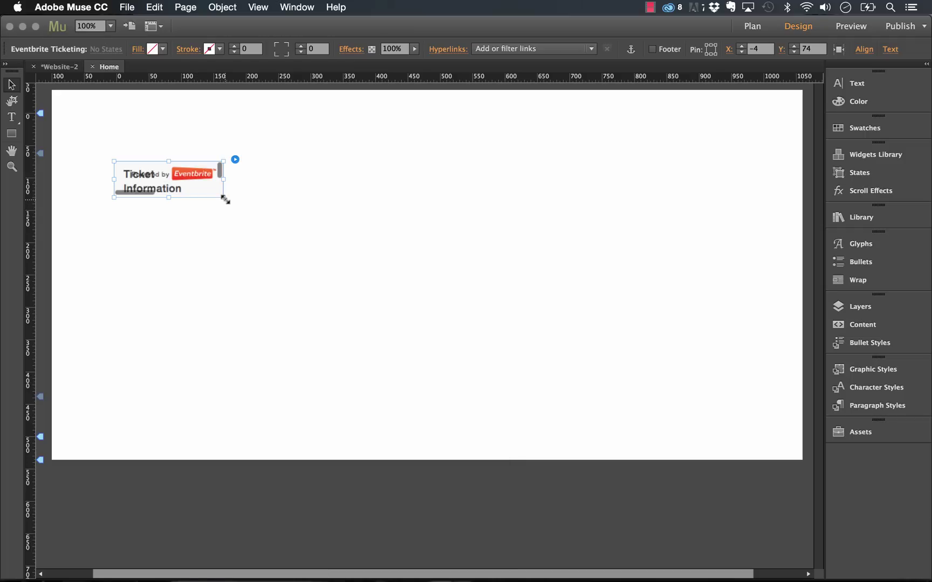
pyautogui.moveTo(222, 197); pyautogui.dragTo(577, 354)
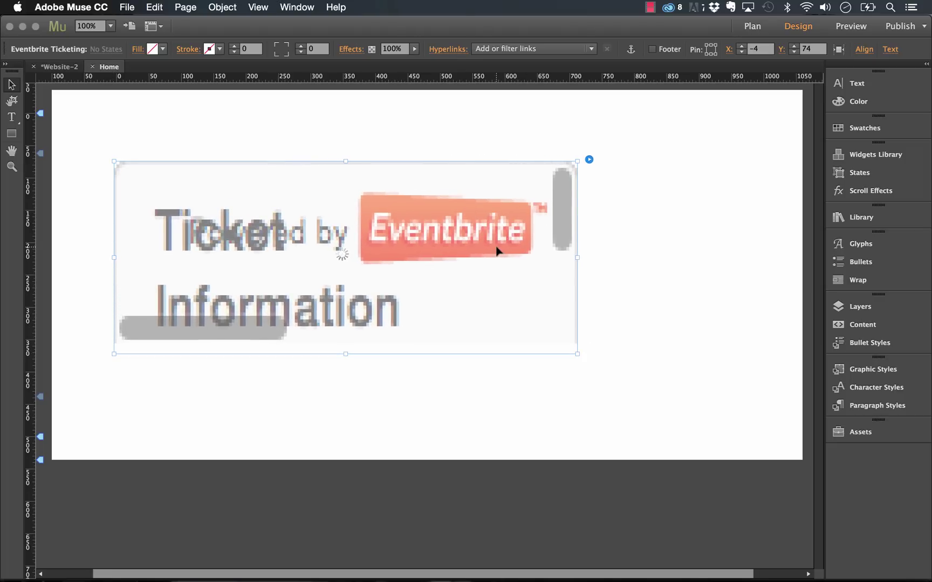
pyautogui.moveTo(405, 223); pyautogui.dragTo(480, 230)
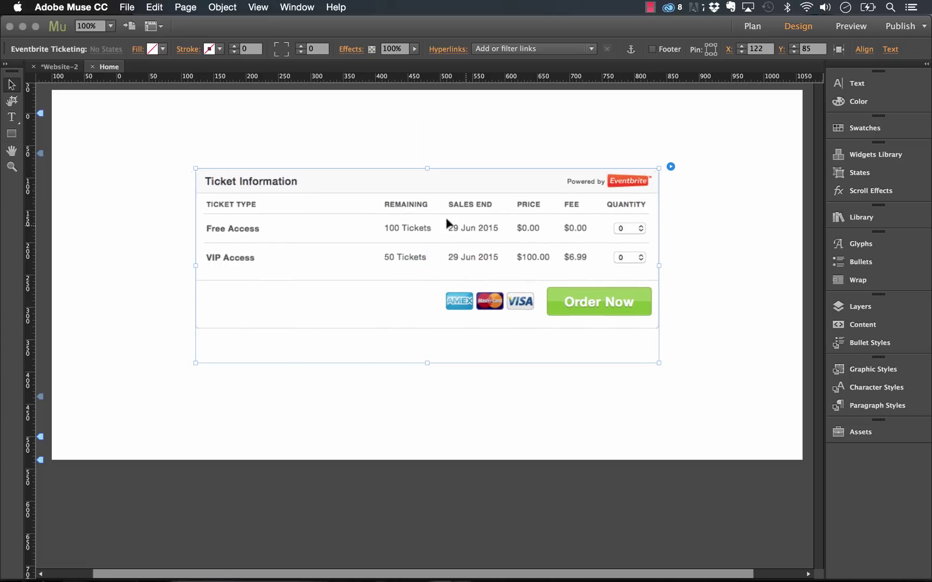
pyautogui.click(298, 101)
pyautogui.click(128, 7)
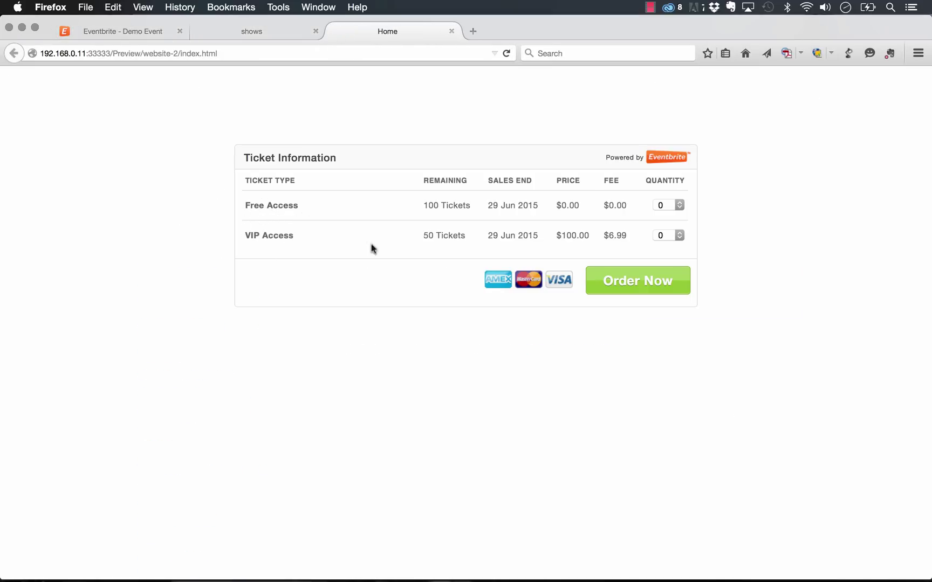
# Step: Choose 4 Free Access tickets in the preview's ticket table so Order Now becomes Register
pyautogui.click(667, 205)
pyautogui.click(669, 252)
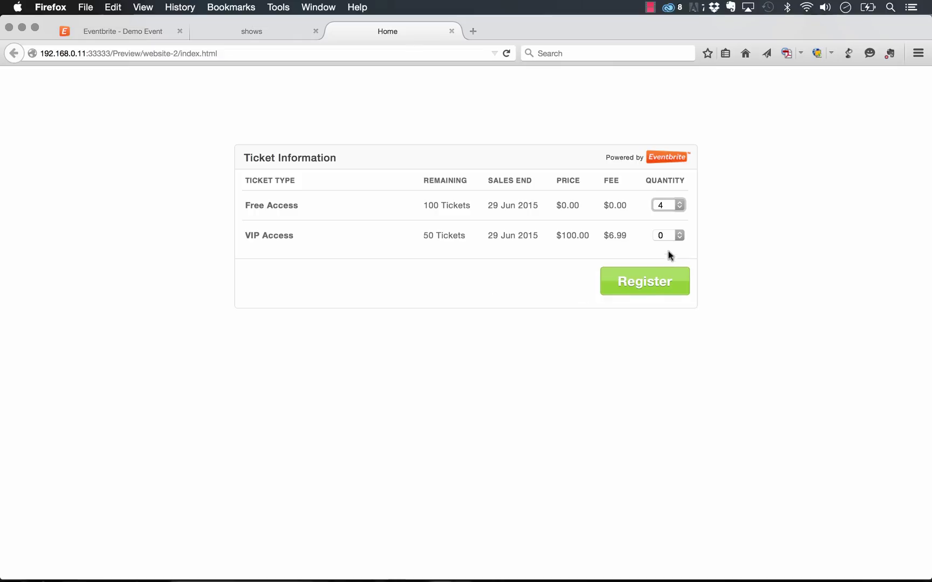
pyautogui.click(458, 278)
# Step: Move the widget left and set its Display Type to Button with Default Button type
pyautogui.click(402, 560)
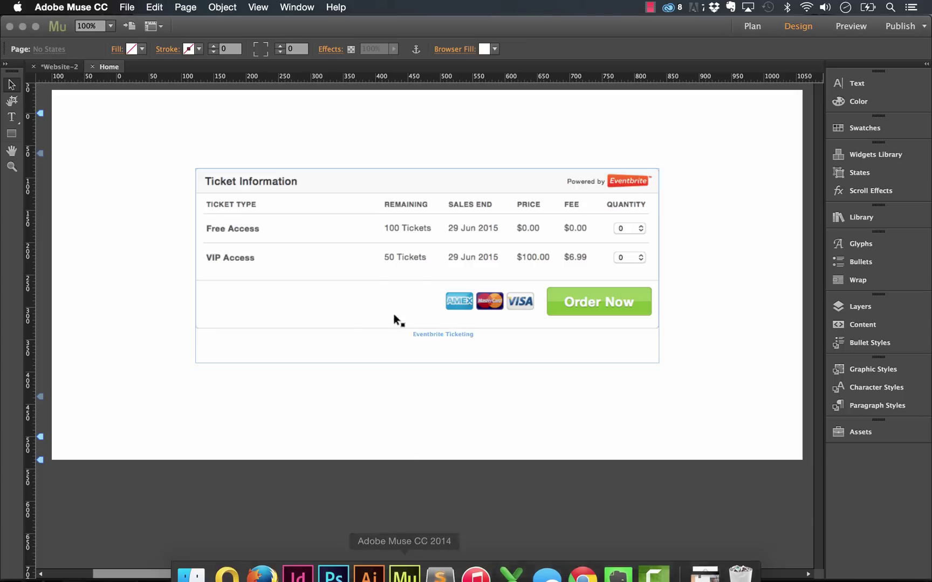
pyautogui.click(670, 167)
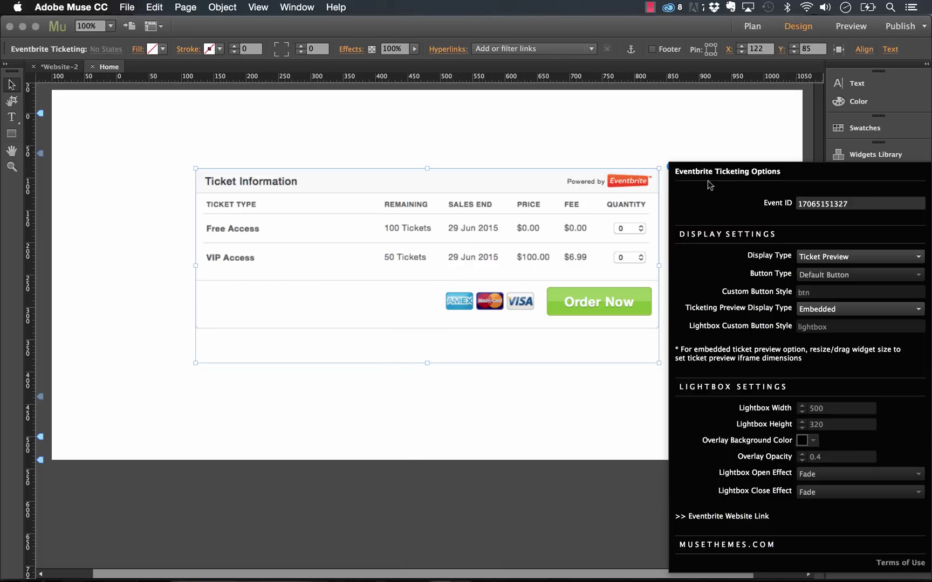
pyautogui.moveTo(604, 198); pyautogui.dragTo(484, 207)
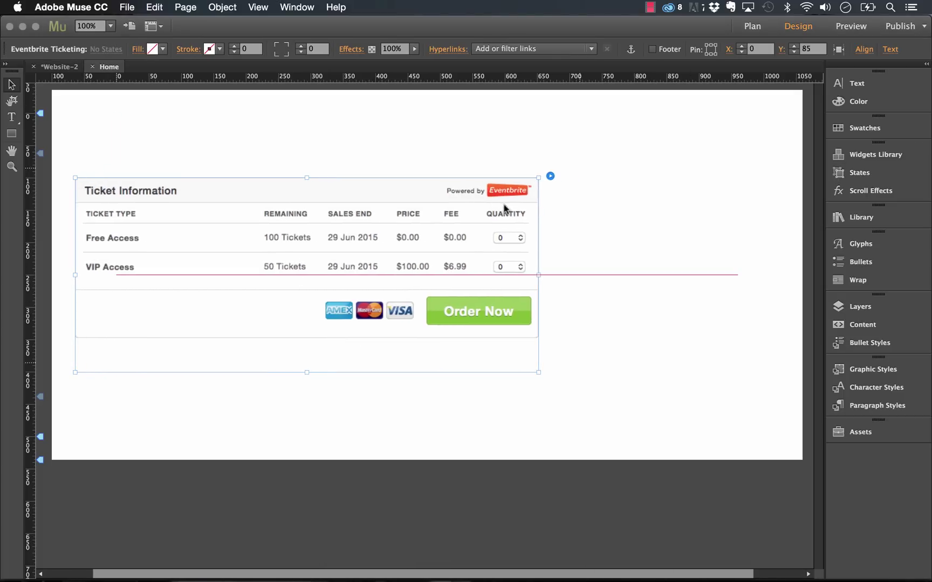
pyautogui.click(550, 177)
pyautogui.click(715, 268)
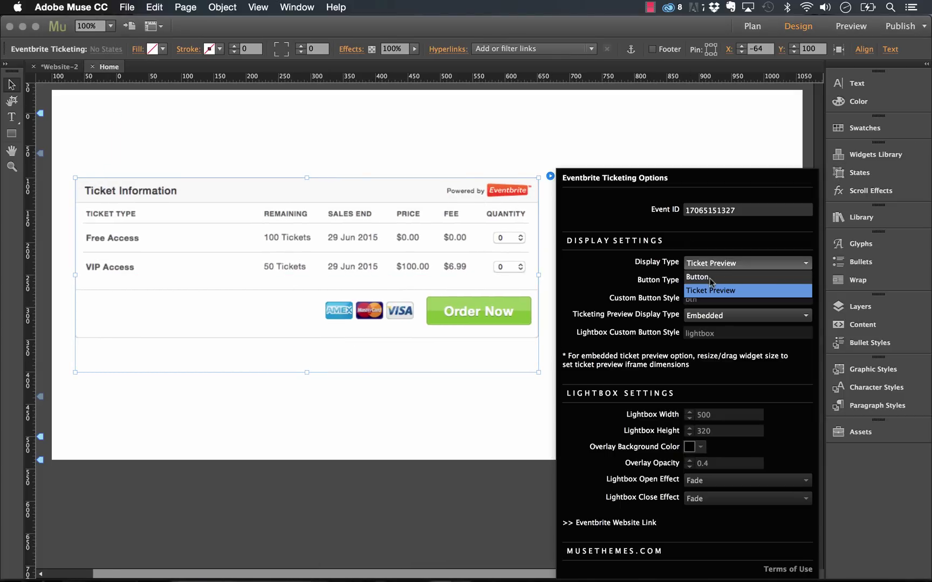
pyautogui.click(710, 278)
pyautogui.click(702, 284)
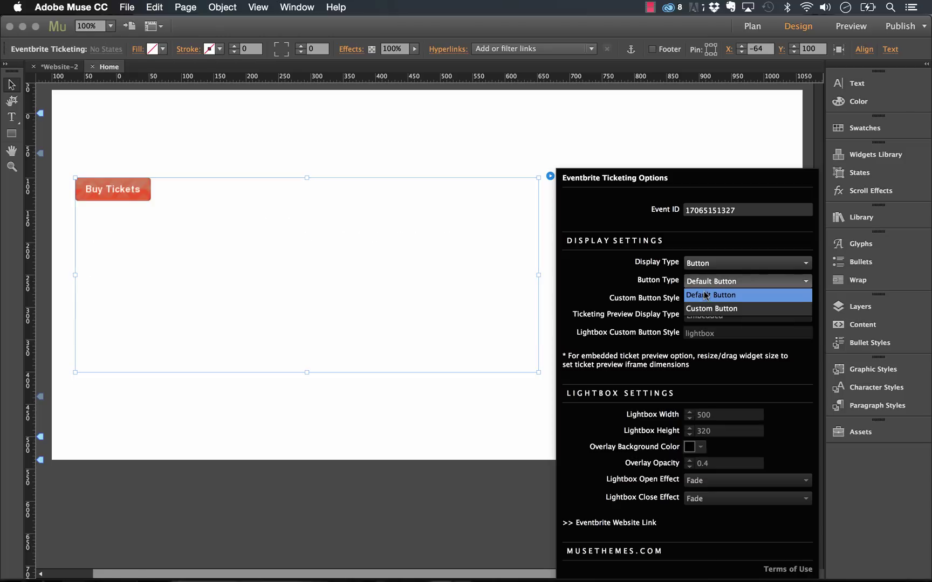
pyautogui.click(706, 295)
pyautogui.click(125, 8)
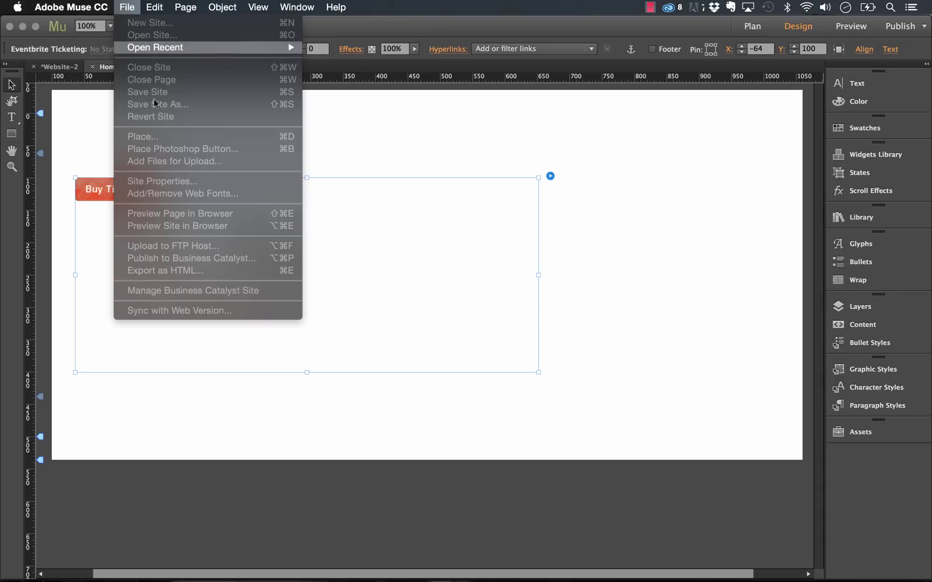
# Step: Preview the page, confirm Buy Tickets opens the Demo Event ticket page, and return to Muse
pyautogui.click(351, 148)
pyautogui.click(128, 7)
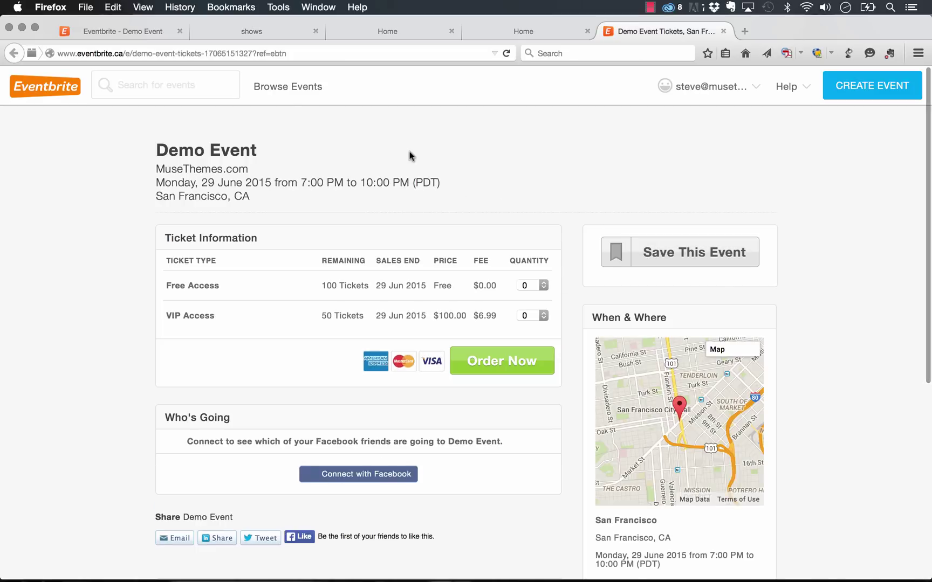
pyautogui.click(725, 31)
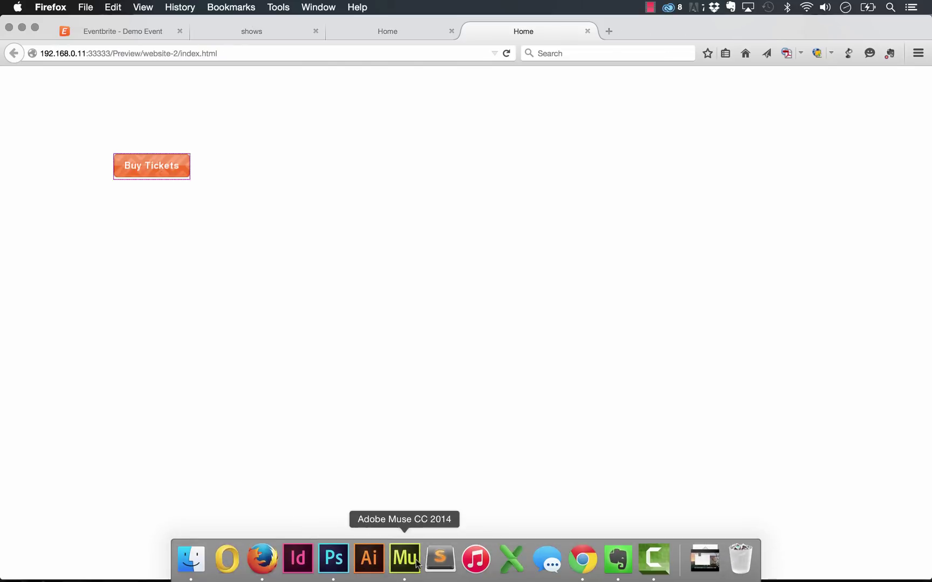
pyautogui.click(406, 559)
pyautogui.click(218, 196)
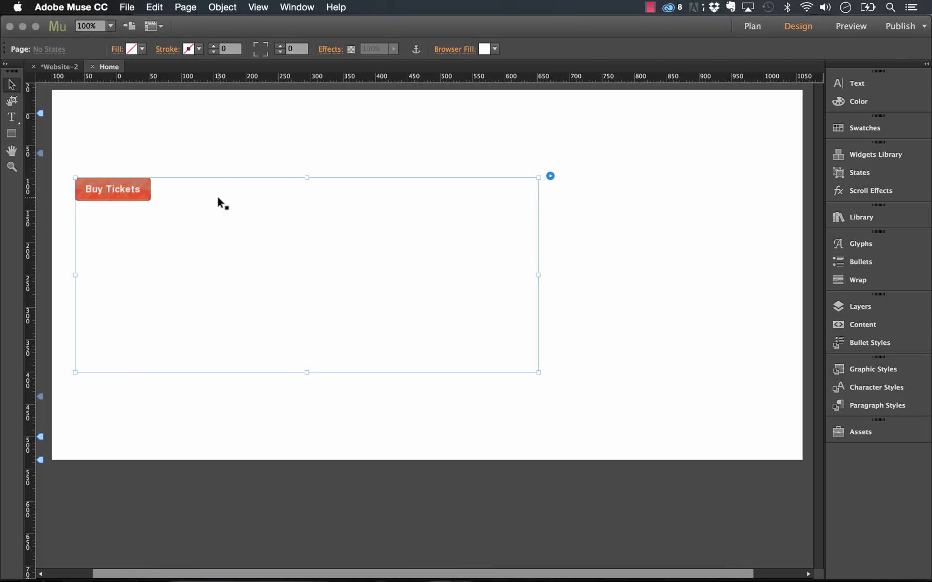
# Step: Set the Eventbrite widget's Button Type to Custom Button
pyautogui.click(550, 177)
pyautogui.click(723, 280)
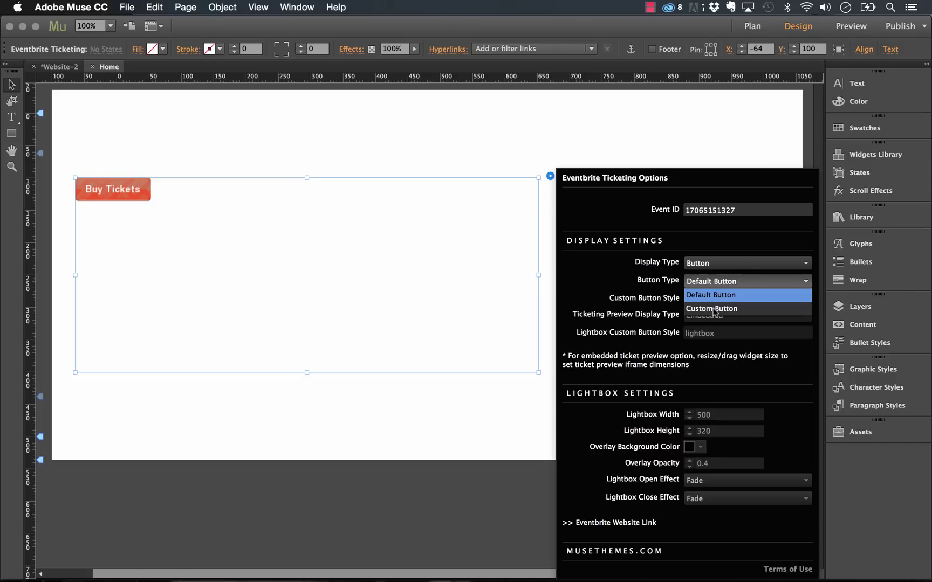
pyautogui.click(712, 309)
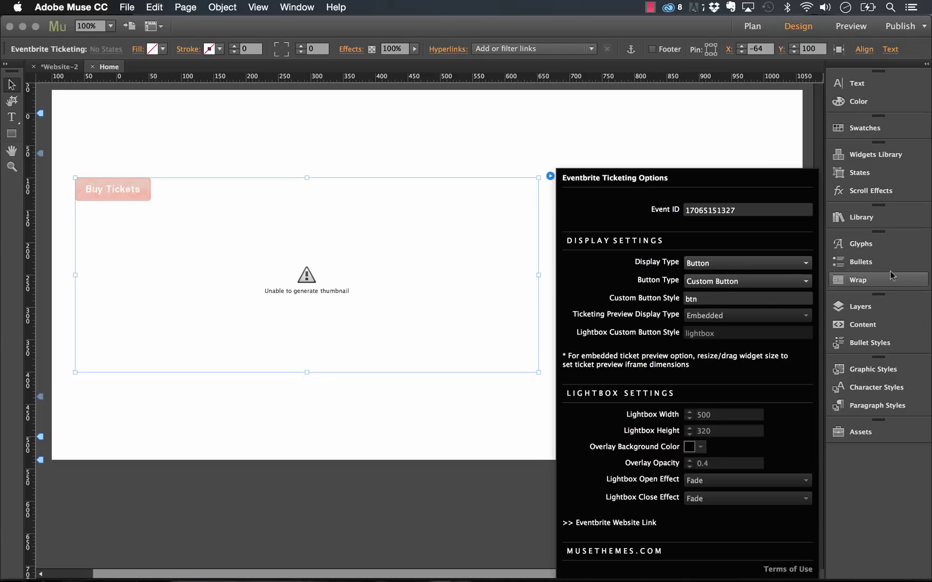
# Step: Place a State Button from the Widgets Library near the page's top right
pyautogui.click(868, 155)
pyautogui.click(728, 266)
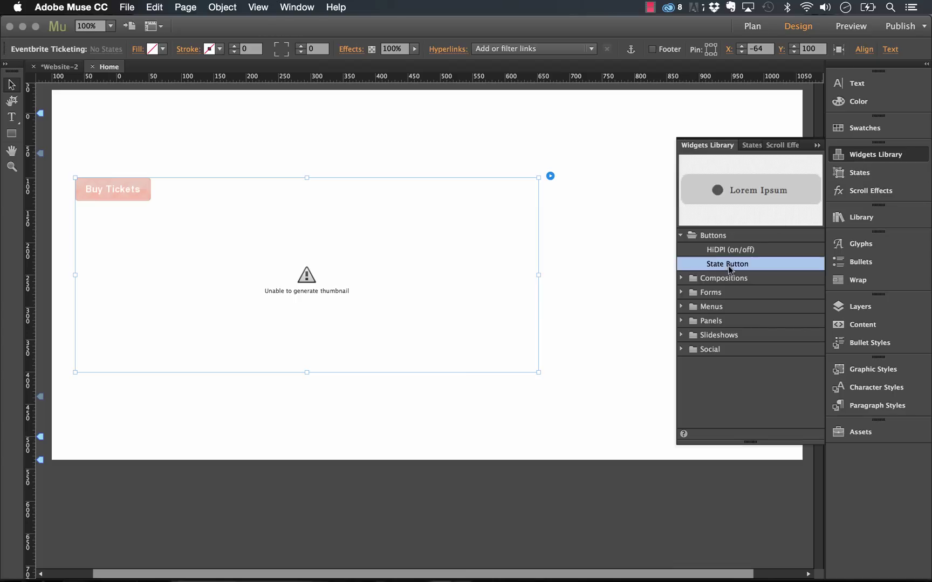
pyautogui.moveTo(737, 266); pyautogui.dragTo(479, 134)
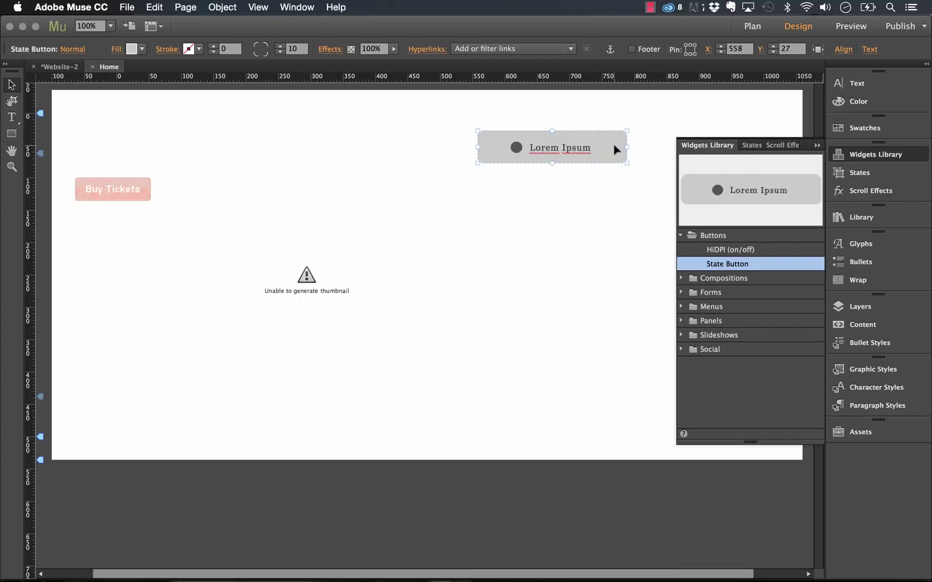
# Step: Create a new graphic style from the state button and name it event
pyautogui.click(885, 370)
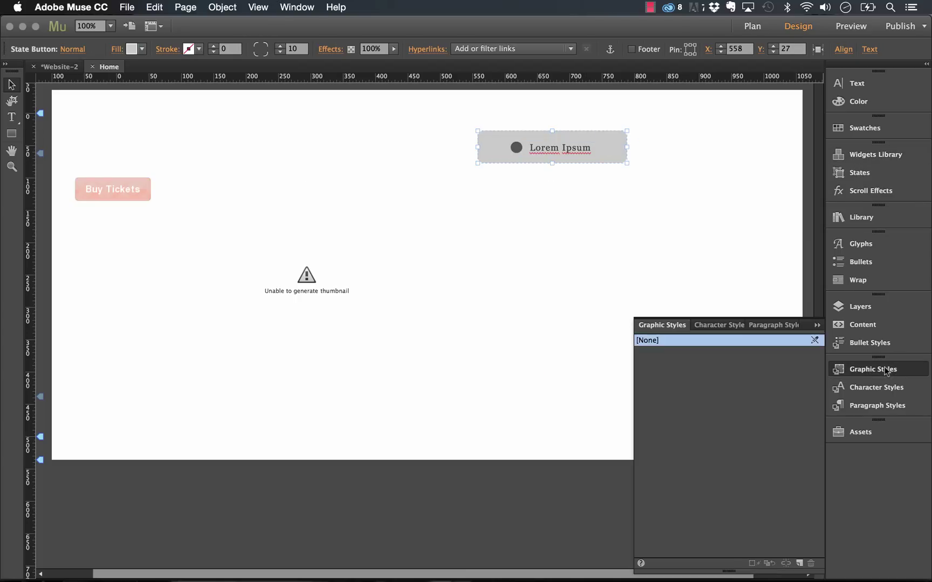
pyautogui.click(801, 563)
pyautogui.doubleClick(664, 354)
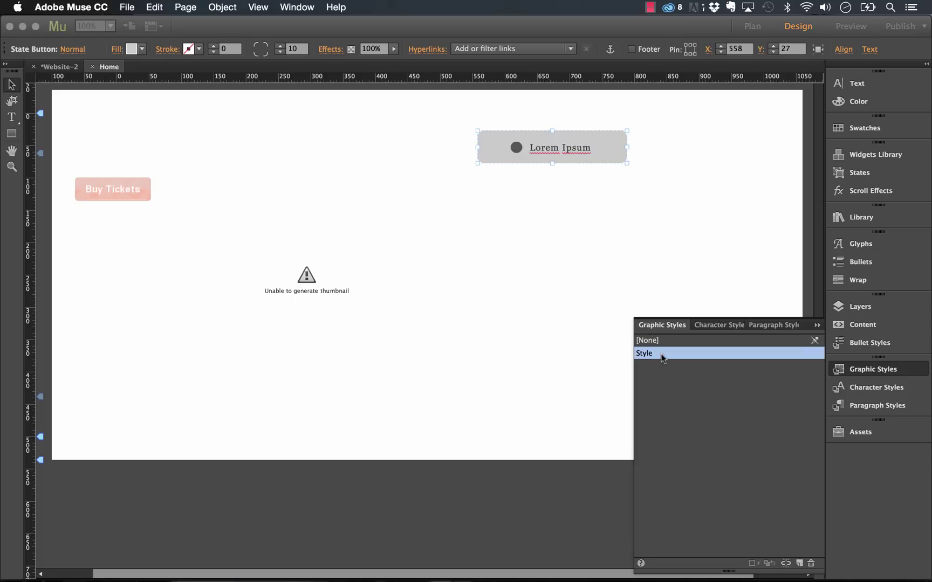
pyautogui.write('event')
pyautogui.press('Return')
# Step: Set the Eventbrite widget's Custom Button Style to event
pyautogui.click(456, 272)
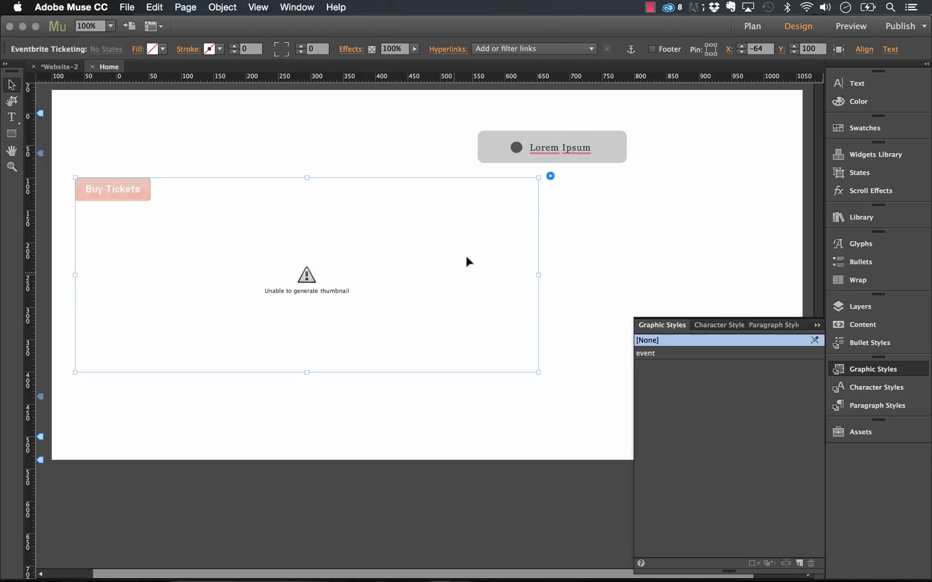
pyautogui.click(550, 176)
pyautogui.doubleClick(711, 300)
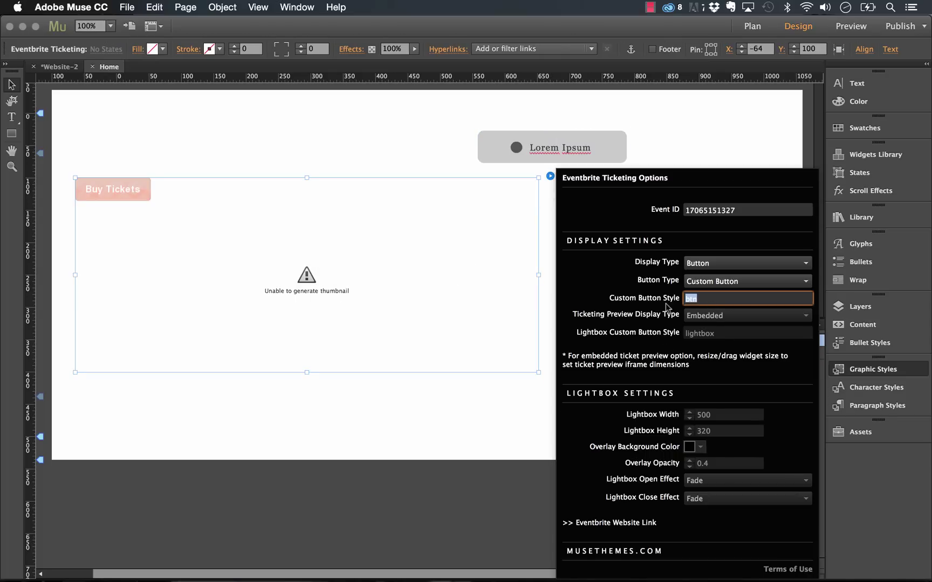
pyautogui.write('event')
pyautogui.press('Return')
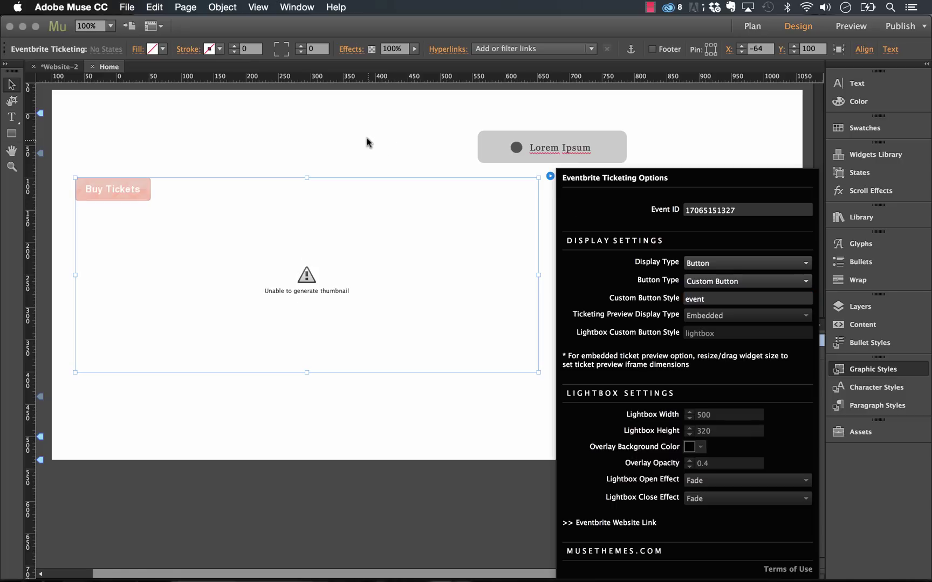
# Step: Preview the page in the browser and test the Lorem Ipsum button
pyautogui.click(370, 141)
pyautogui.click(126, 7)
pyautogui.click(194, 214)
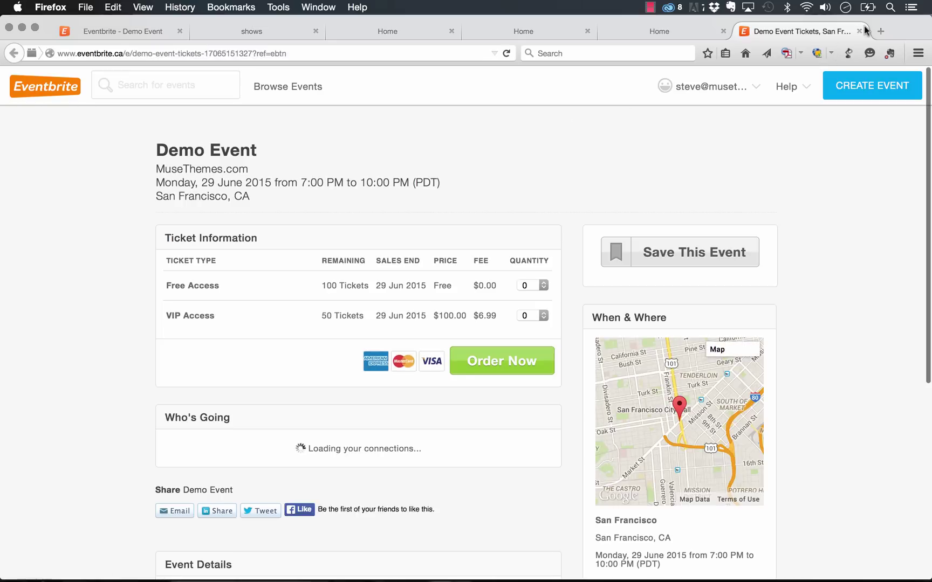
pyautogui.click(859, 31)
# Step: Set the widget to Ticket Preview shown as Lightbox, with Lightbox Custom Button Style event
pyautogui.moveTo(333, 553)
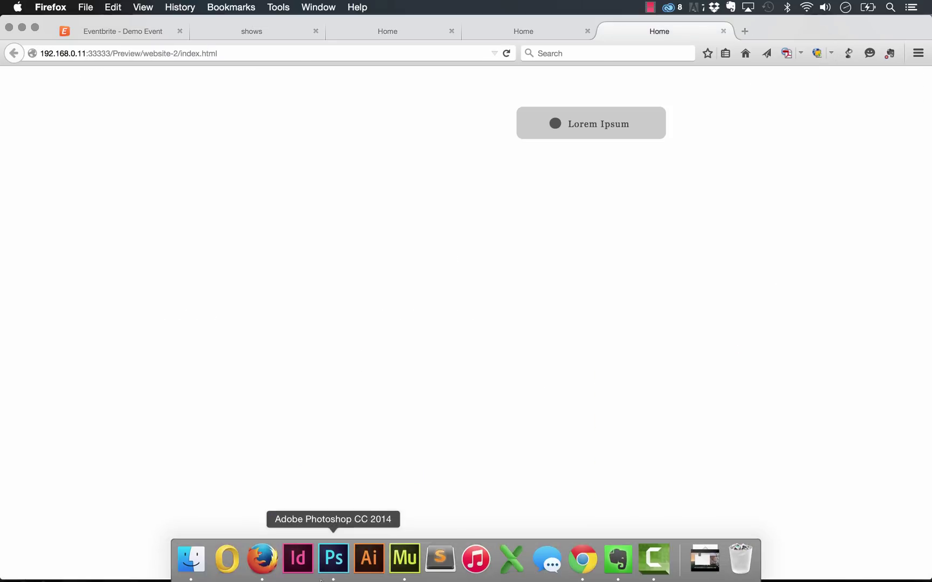
pyautogui.click(404, 558)
pyautogui.click(522, 190)
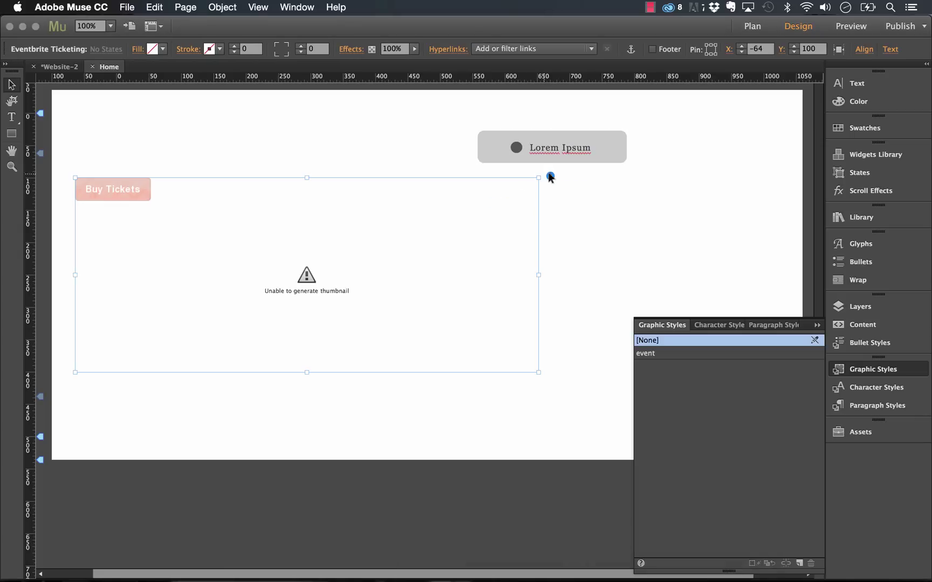
pyautogui.click(550, 176)
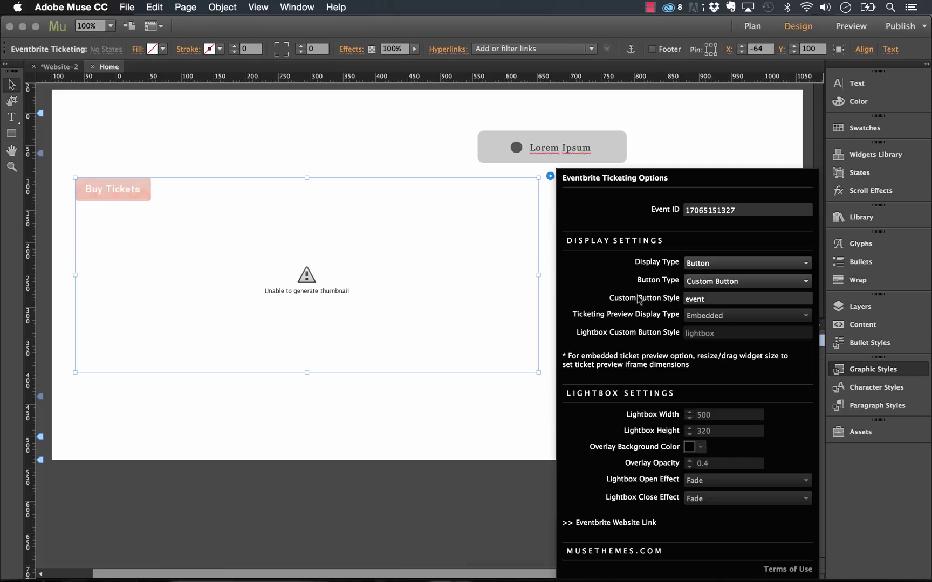
pyautogui.click(692, 264)
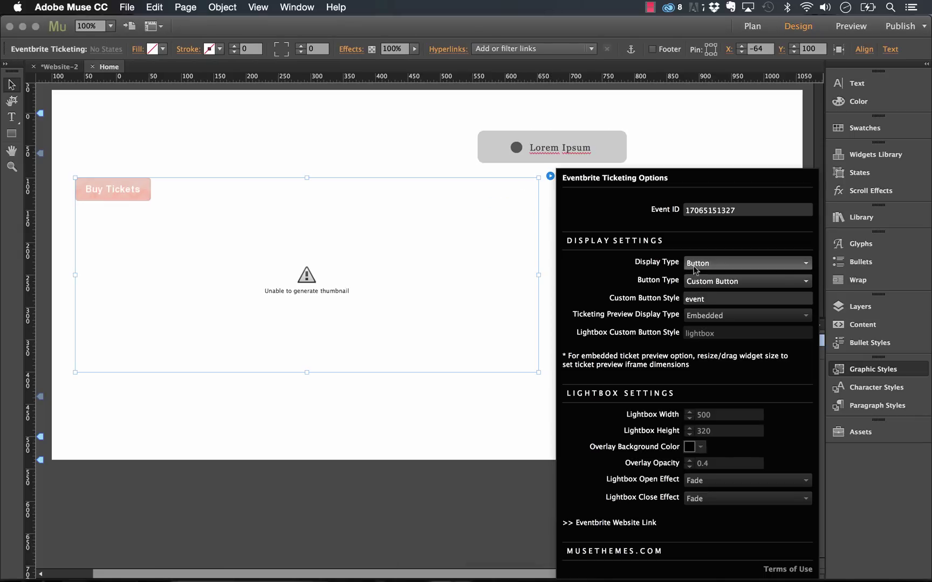
pyautogui.click(710, 292)
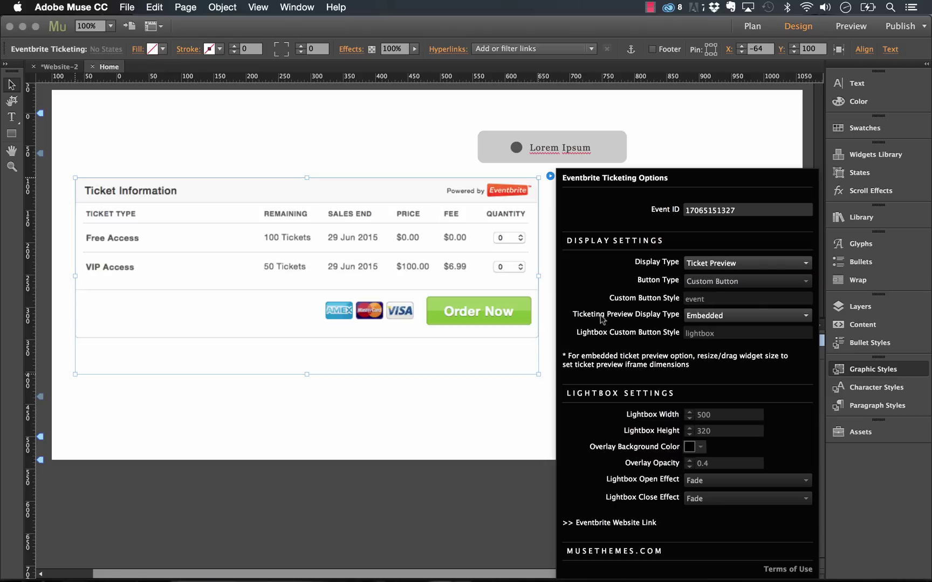
pyautogui.click(700, 318)
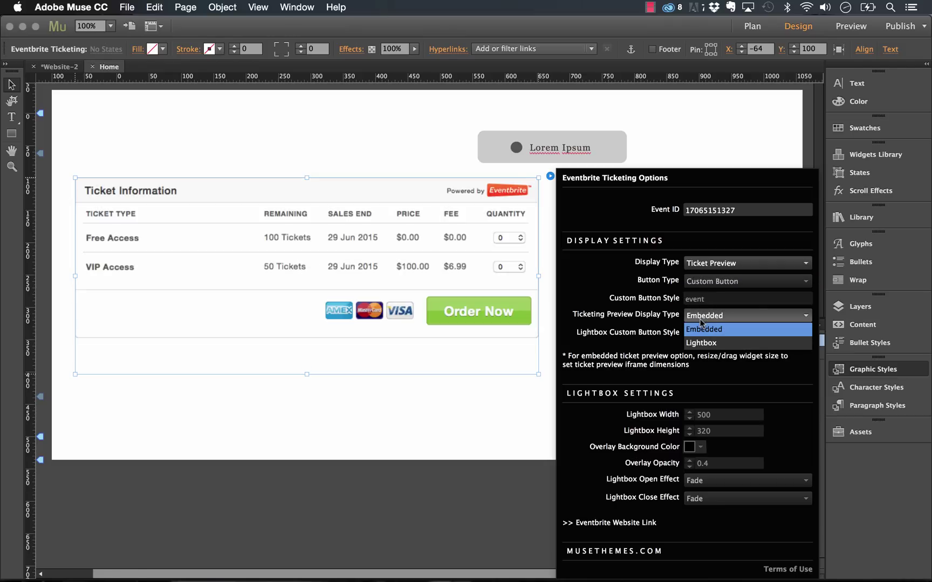
pyautogui.click(706, 345)
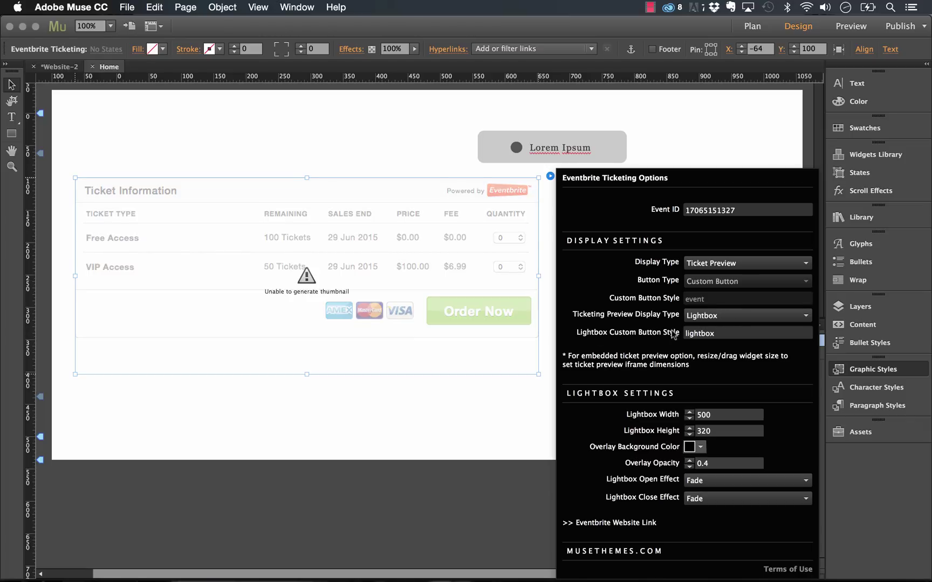
pyautogui.click(713, 334)
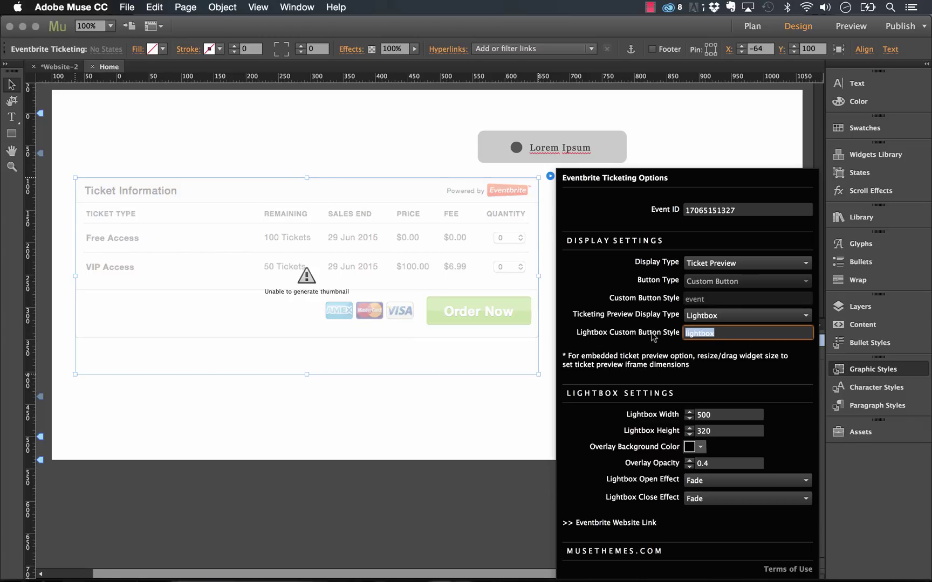
pyautogui.write('event')
pyautogui.press('Return')
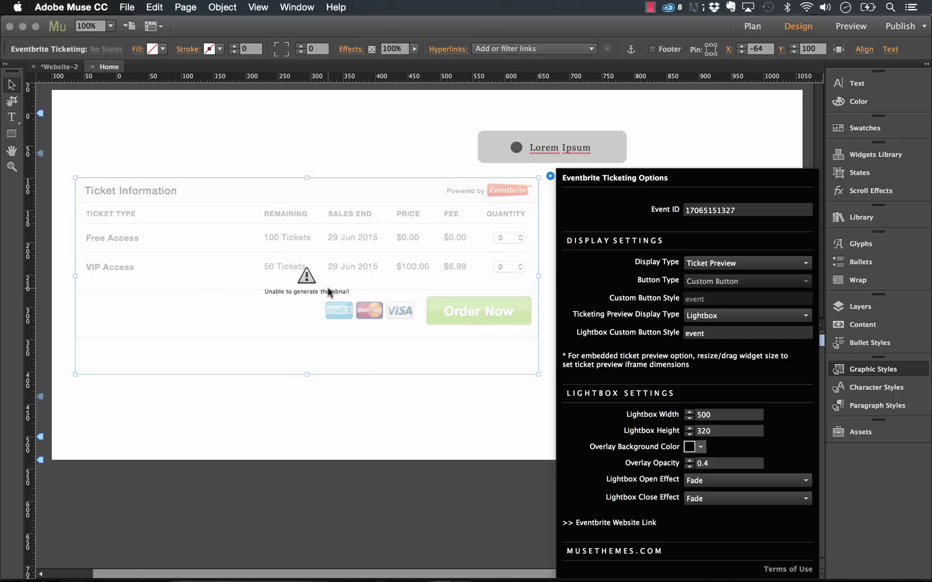
# Step: Preview the page, open and close the ticket lightbox from Lorem Ipsum, then return to Muse
pyautogui.click(316, 168)
pyautogui.click(129, 7)
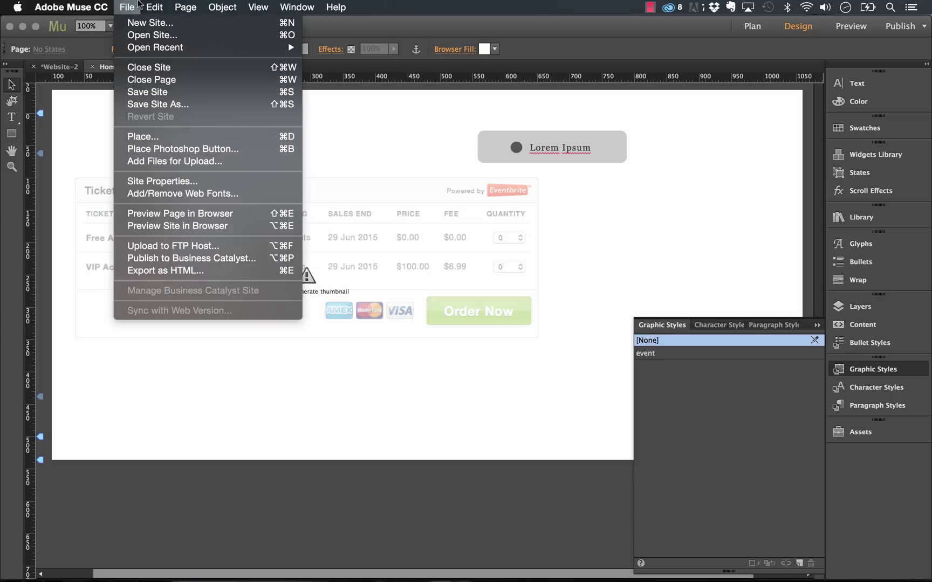
pyautogui.click(150, 214)
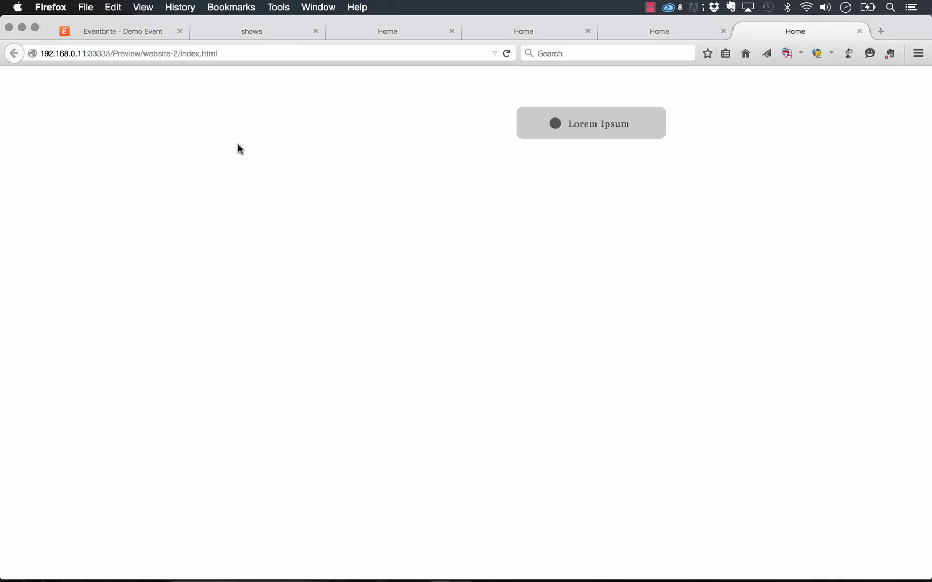
pyautogui.click(587, 118)
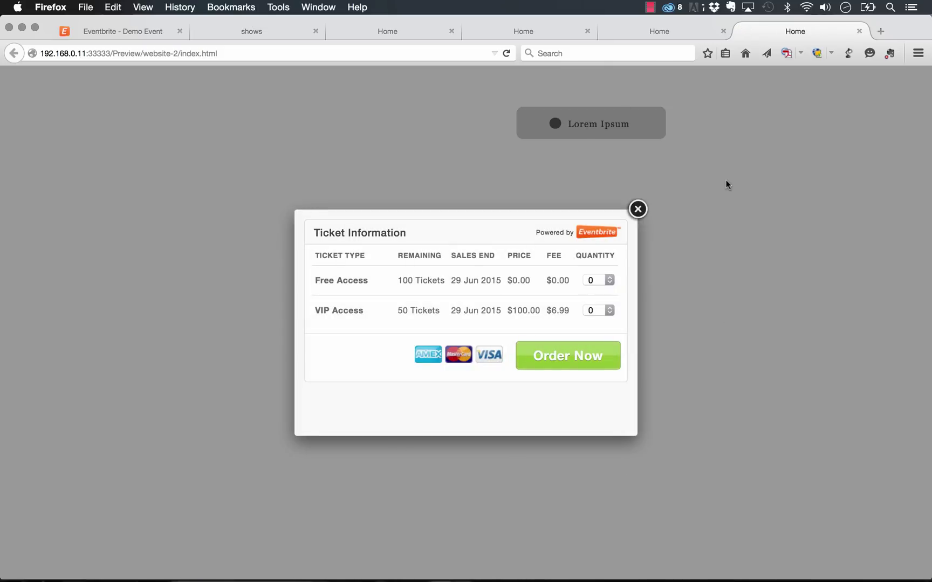
pyautogui.click(637, 210)
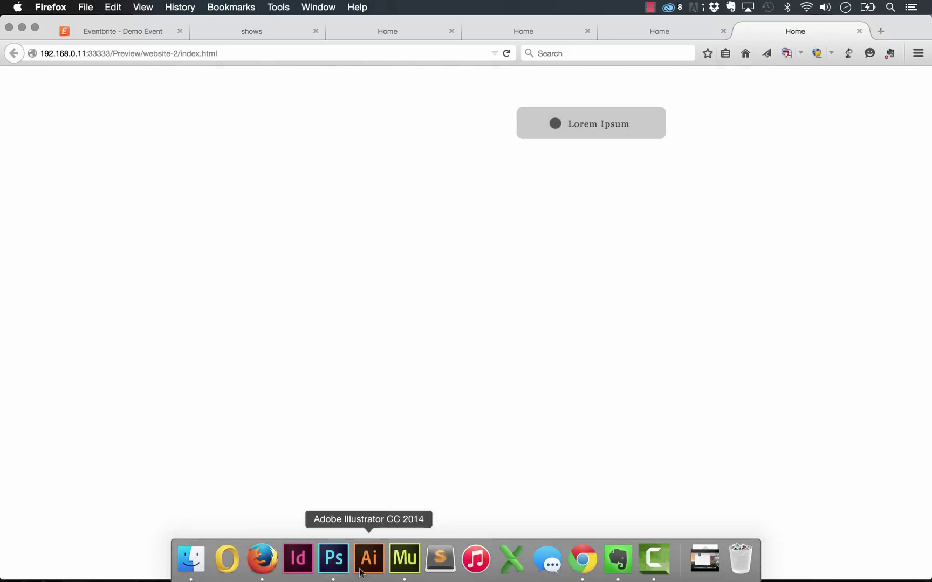
pyautogui.click(402, 558)
# Step: Set the Eventbrite widget's lightbox width to 600 and height to 400
pyautogui.click(524, 227)
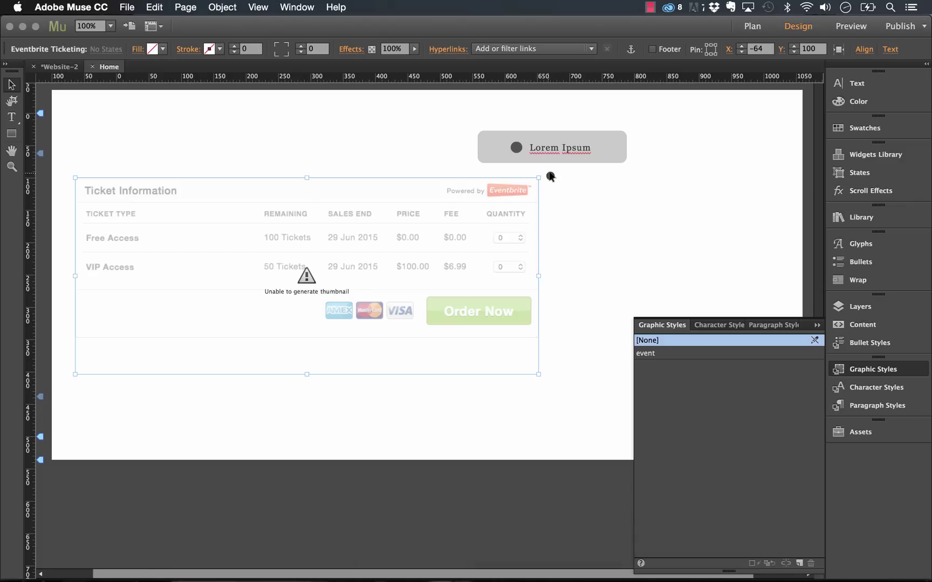
pyautogui.click(550, 176)
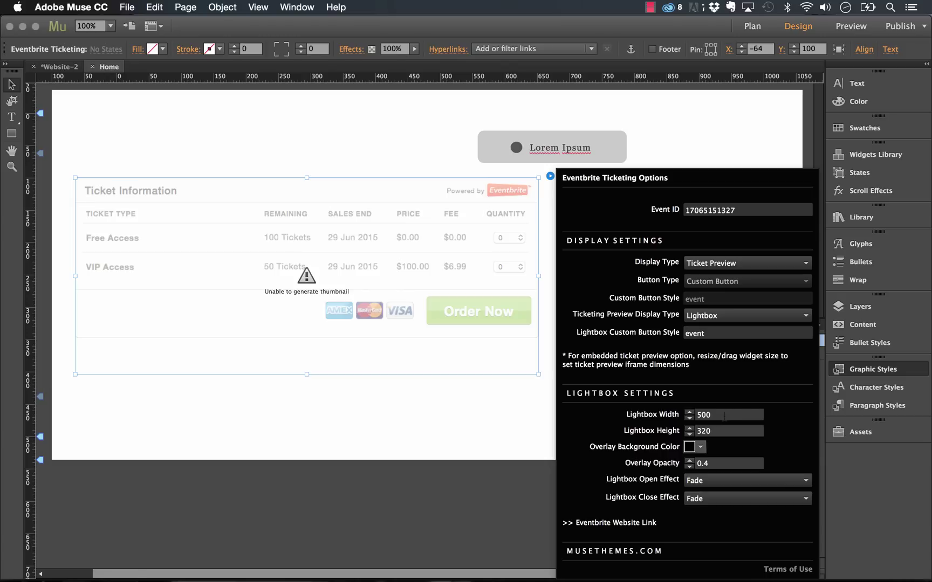
pyautogui.click(697, 415)
pyautogui.write('6')
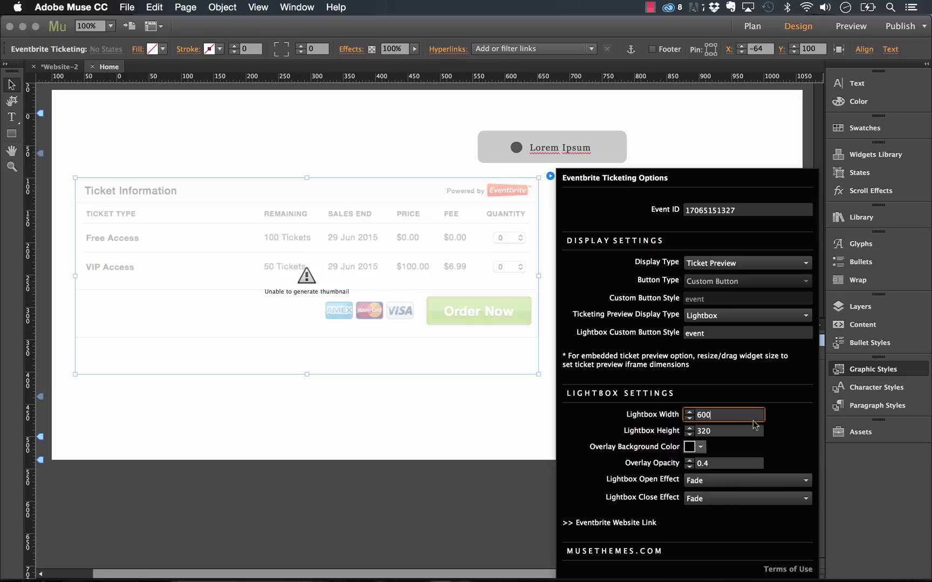
pyautogui.press('Tab')
pyautogui.write('400')
pyautogui.press('Tab')
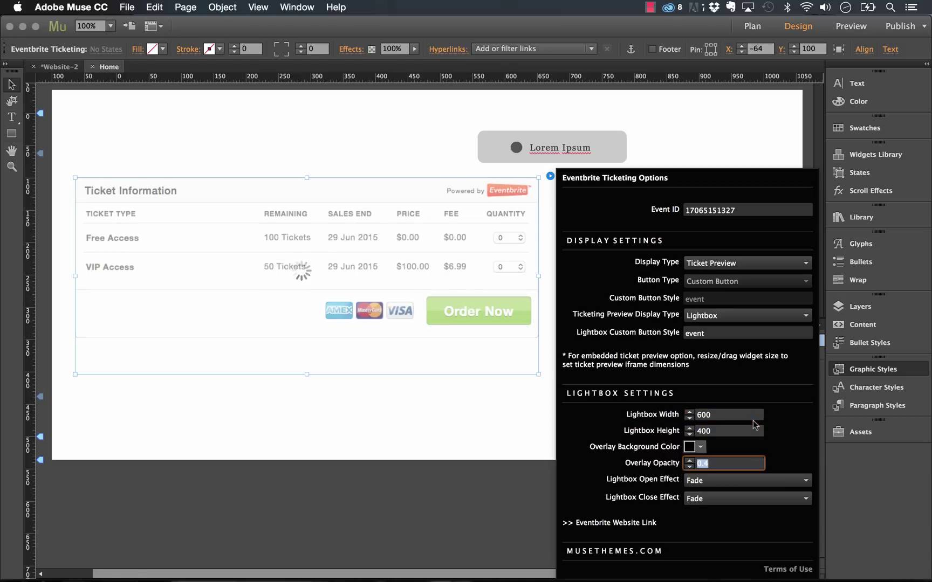
# Step: Set the lightbox overlay opacity to 0.8, keeping Fade as the opening effect
pyautogui.click(716, 463)
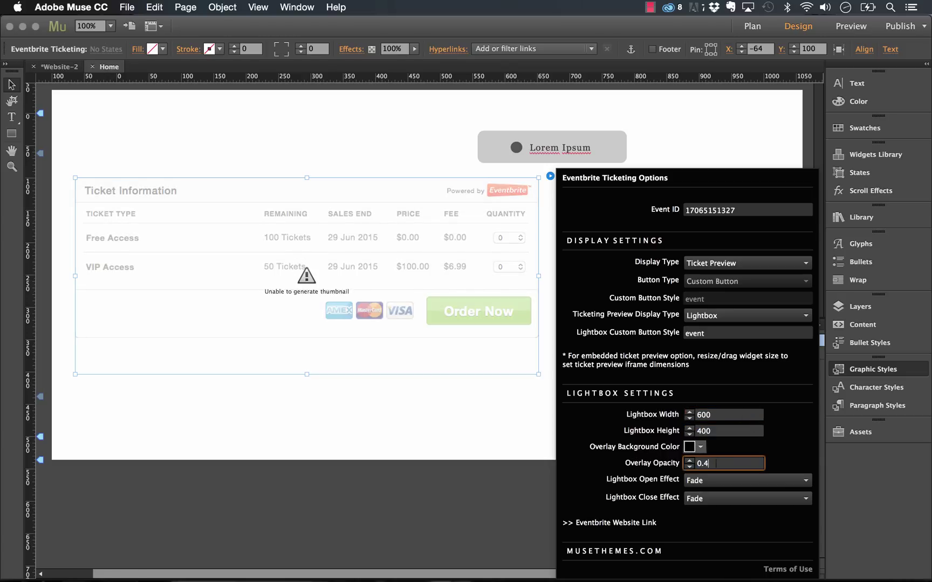
pyautogui.doubleClick(716, 463)
pyautogui.press('XF86AudioMute')
pyautogui.write('0.')
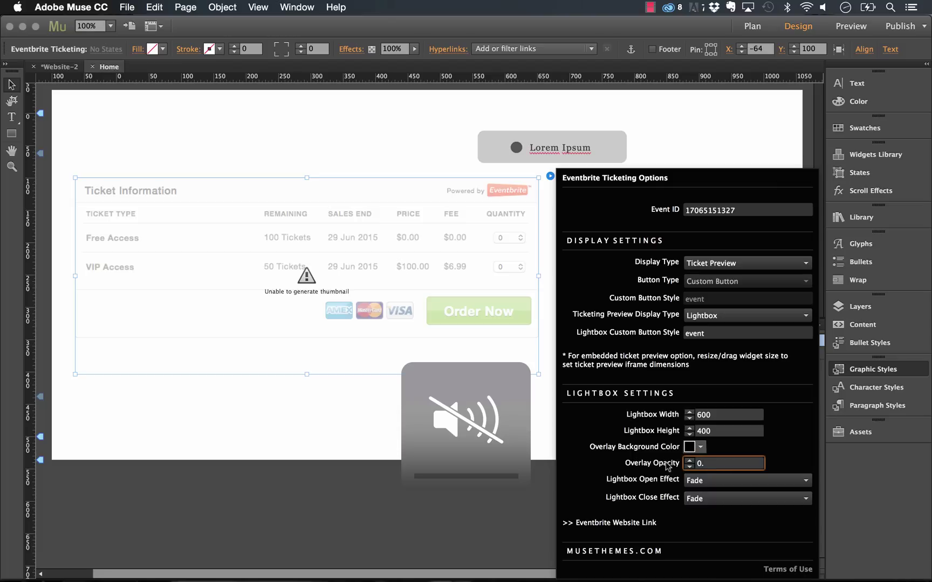
pyautogui.write('8')
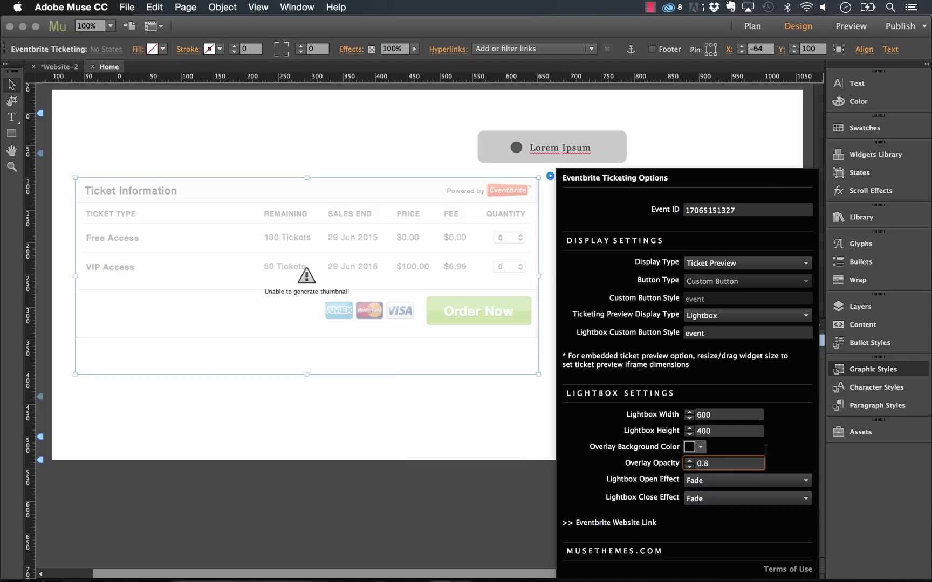
pyautogui.click(715, 480)
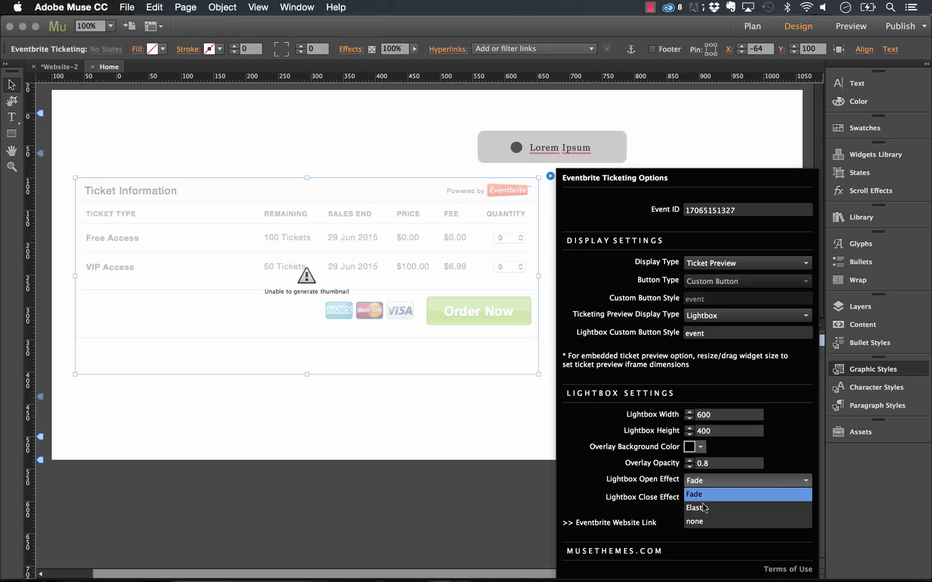
pyautogui.click(703, 499)
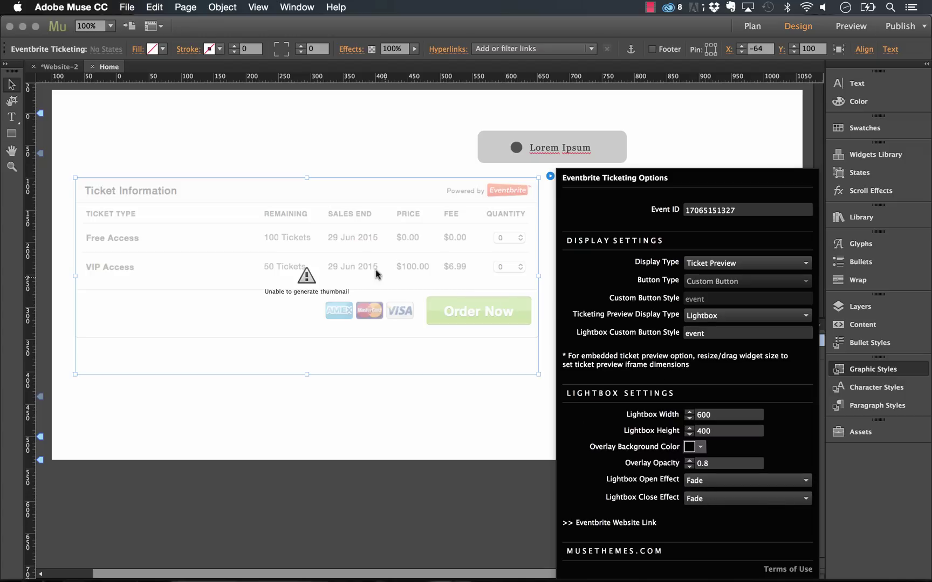
pyautogui.click(320, 134)
# Step: Move the Lorem Ipsum button left above the table and preview the page in the browser
pyautogui.click(522, 148)
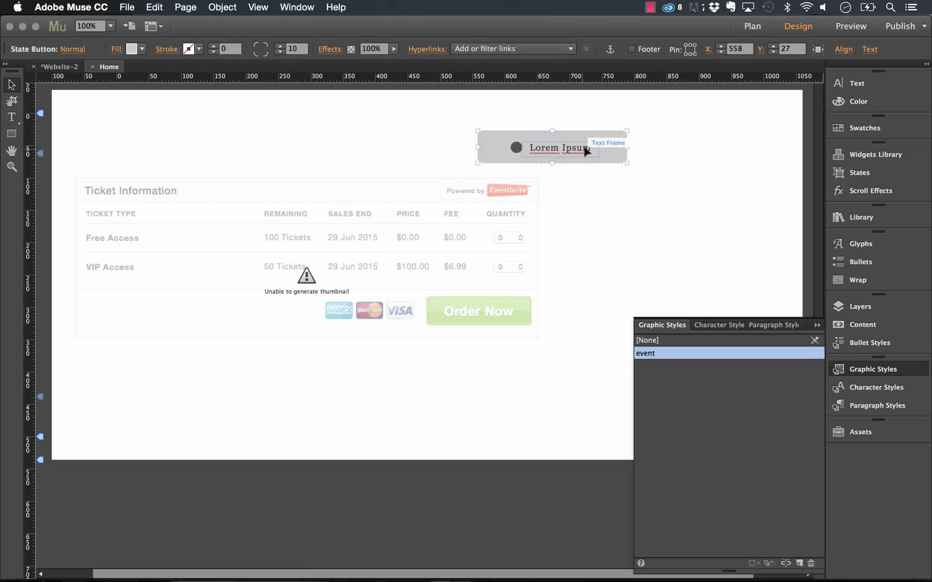
pyautogui.moveTo(587, 151); pyautogui.dragTo(498, 149)
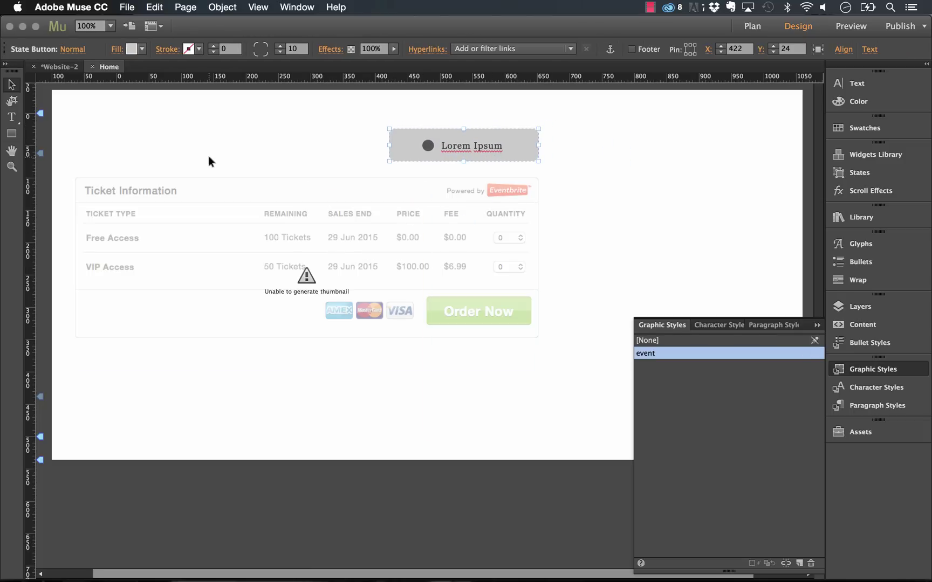
pyautogui.click(129, 7)
pyautogui.click(184, 213)
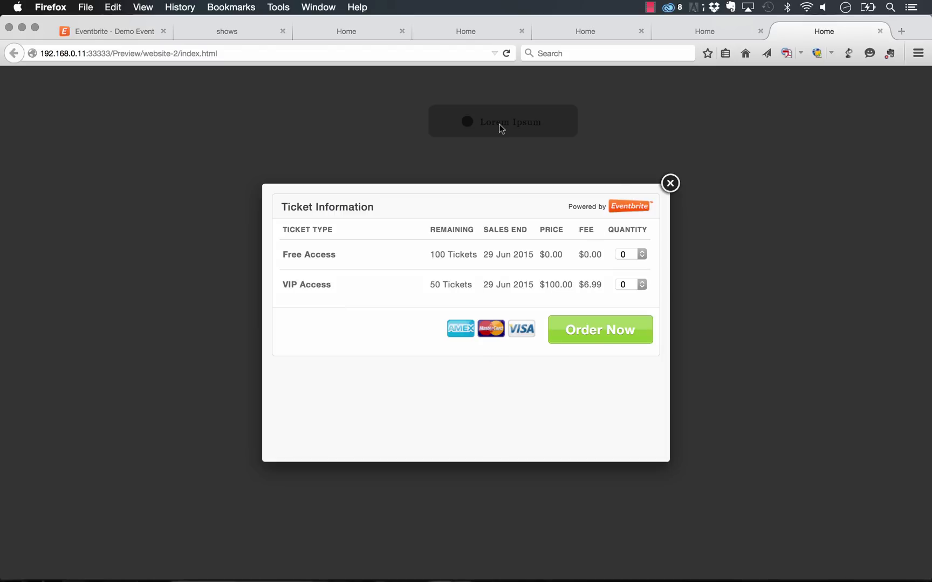
# Step: Close the ticket lightbox and the extra Home preview tab
pyautogui.click(671, 184)
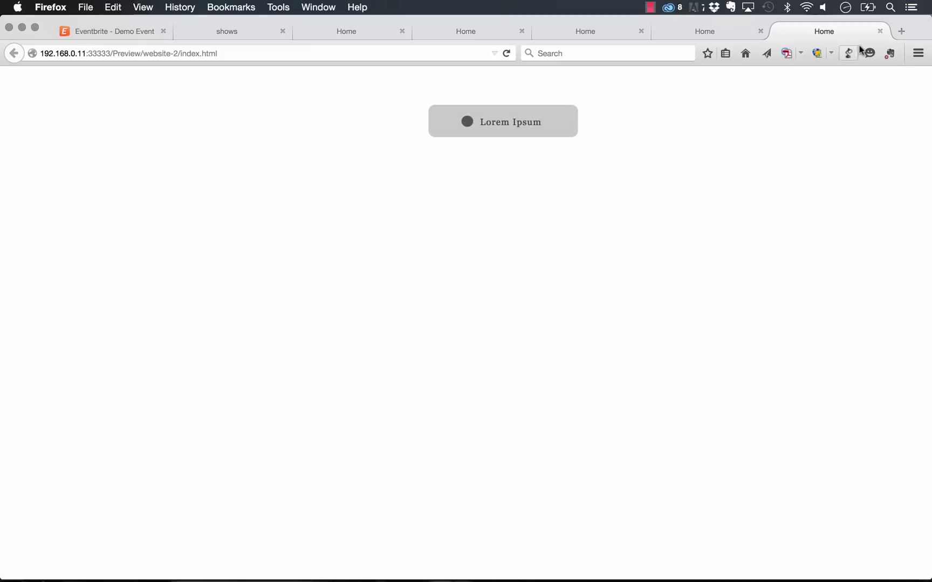
pyautogui.click(880, 30)
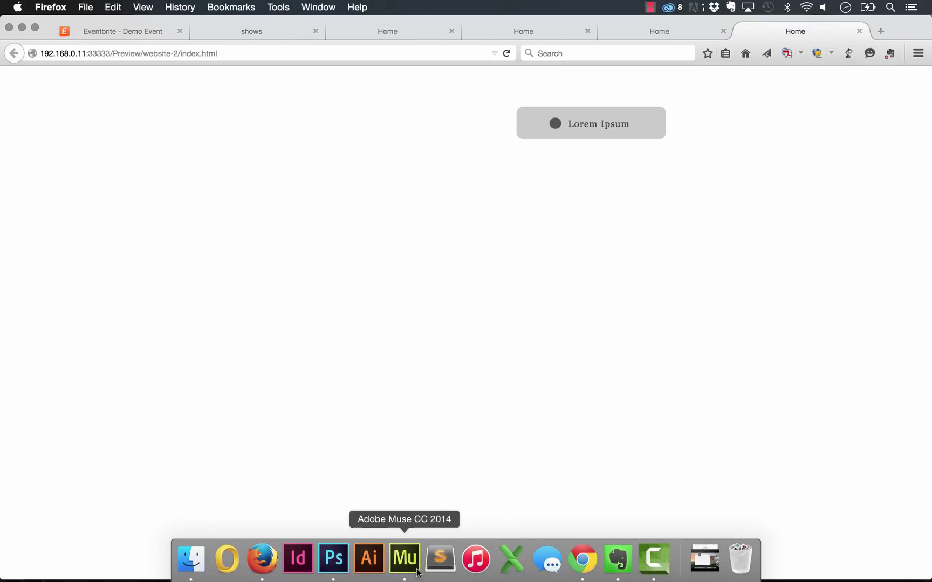
# Step: Return to Muse and deselect the Eventbrite widget on the Home page
pyautogui.click(405, 559)
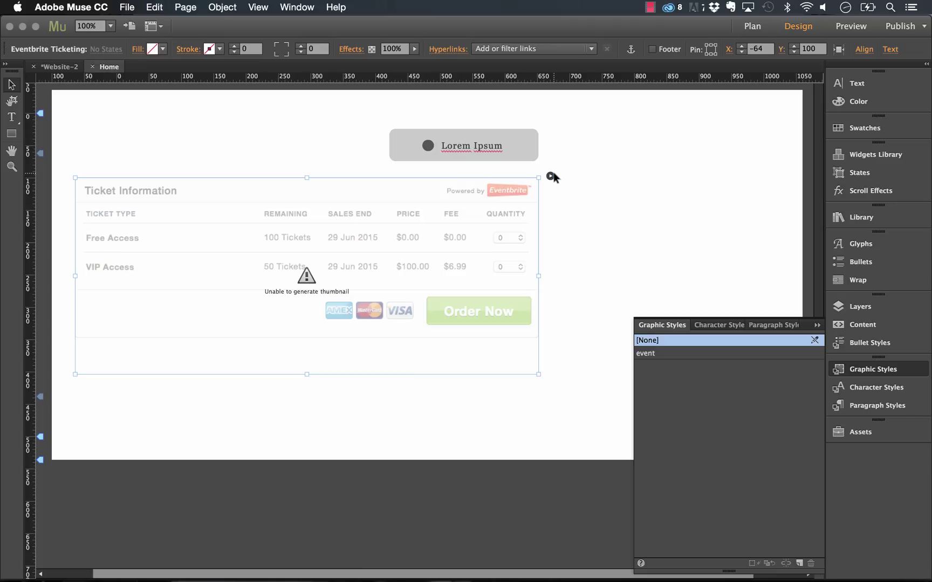
pyautogui.click(587, 171)
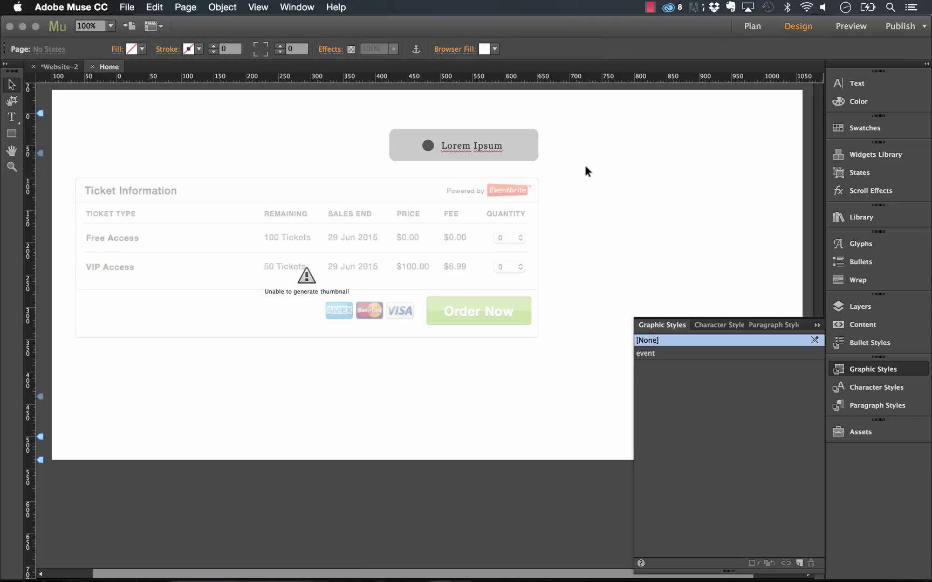